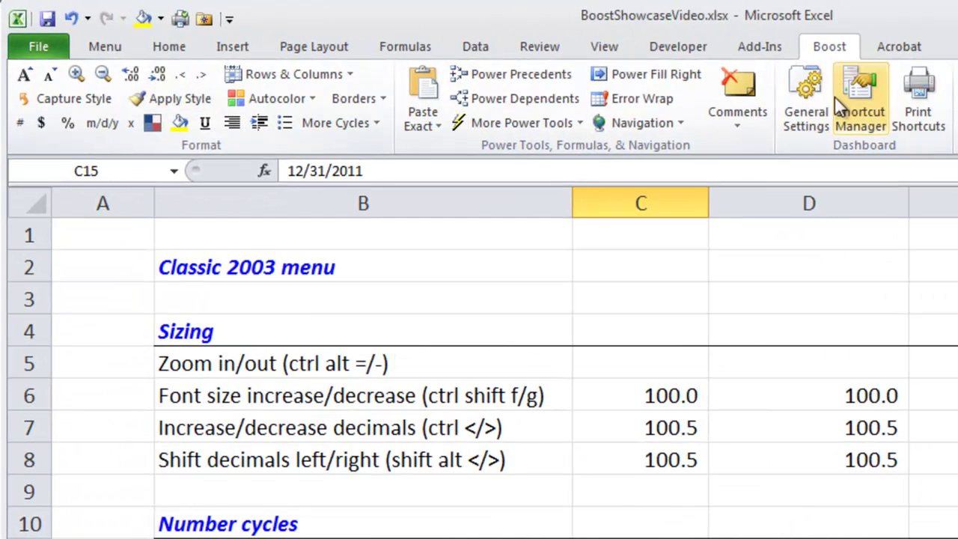
# Display the classic Excel 2003 command set and look through its File, Edit and Data commands
pyautogui.click(903, 291)
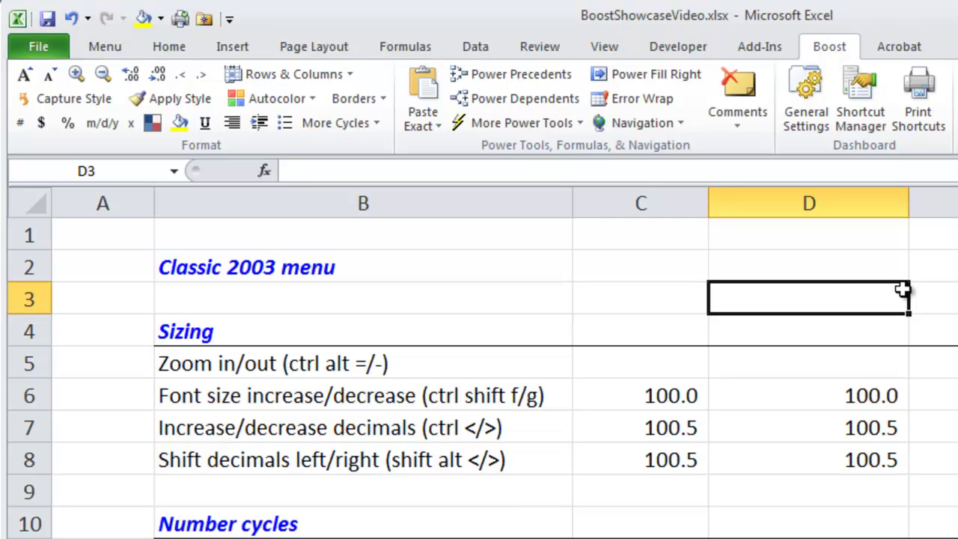
pyautogui.click(109, 47)
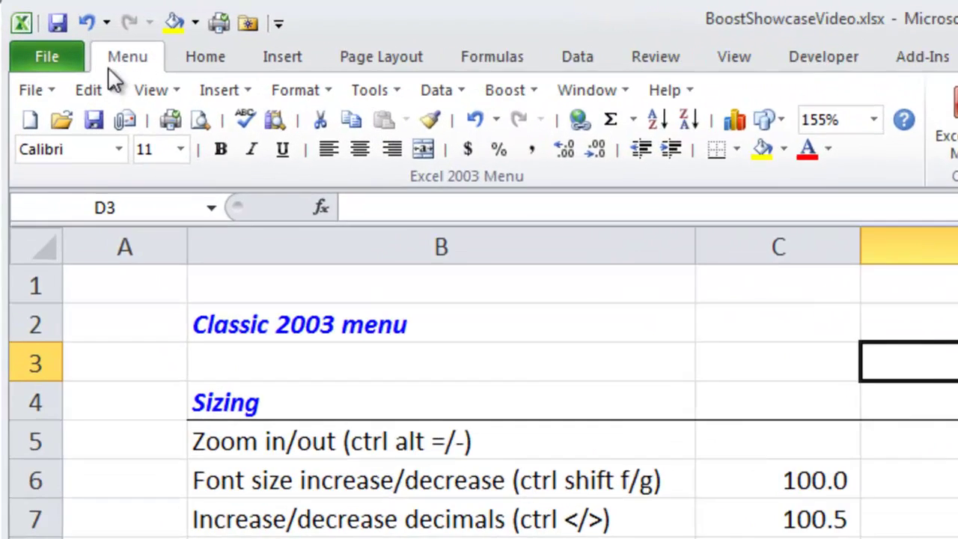
pyautogui.click(41, 88)
pyautogui.click(83, 89)
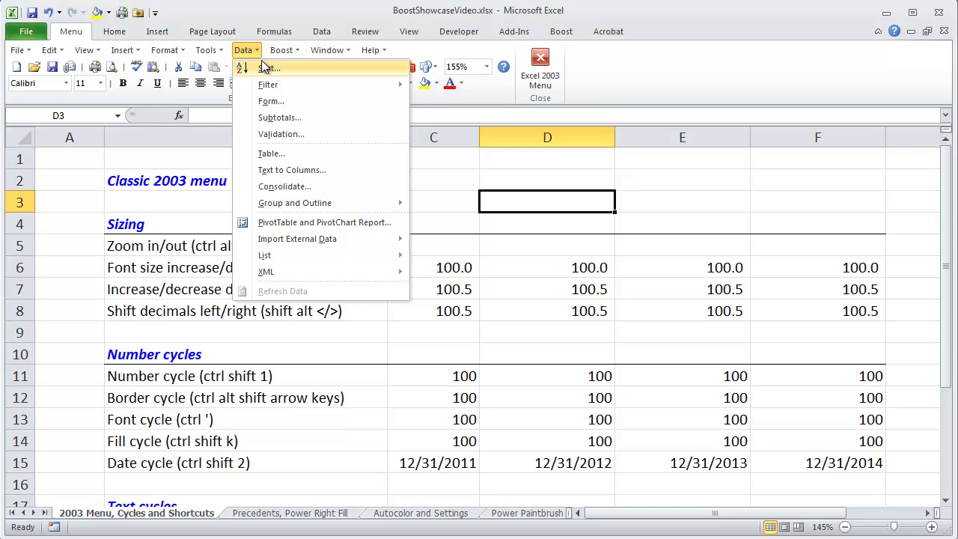
pyautogui.click(448, 189)
pyautogui.click(351, 191)
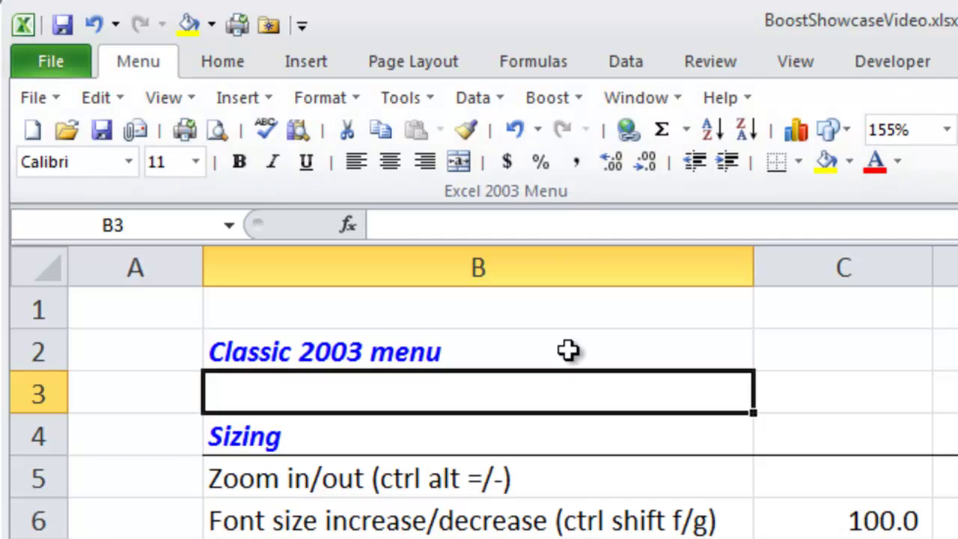
# Examine the access-key letters of the classic 2003 commands and the contents of the Edit, View and Insert lists
pyautogui.hotkey('alt', 'y')
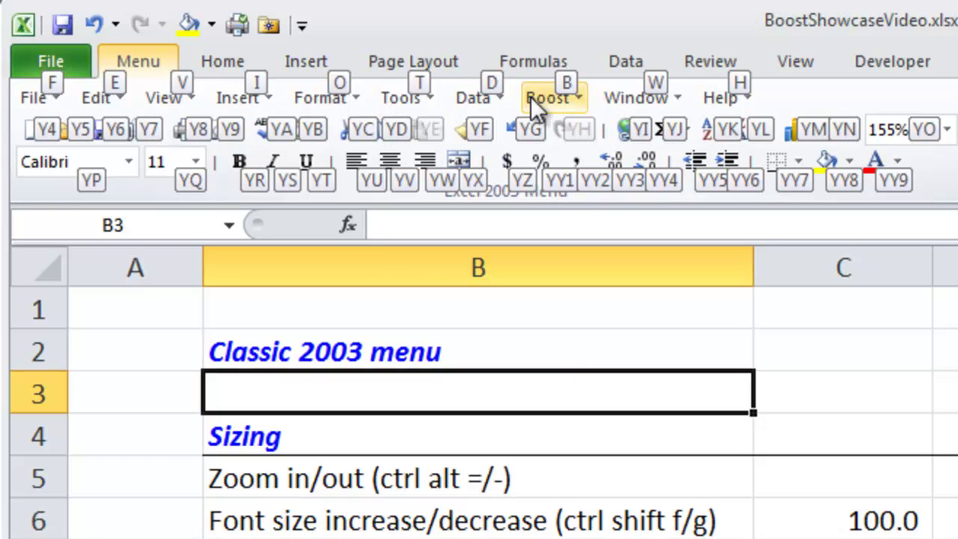
pyautogui.press('e')
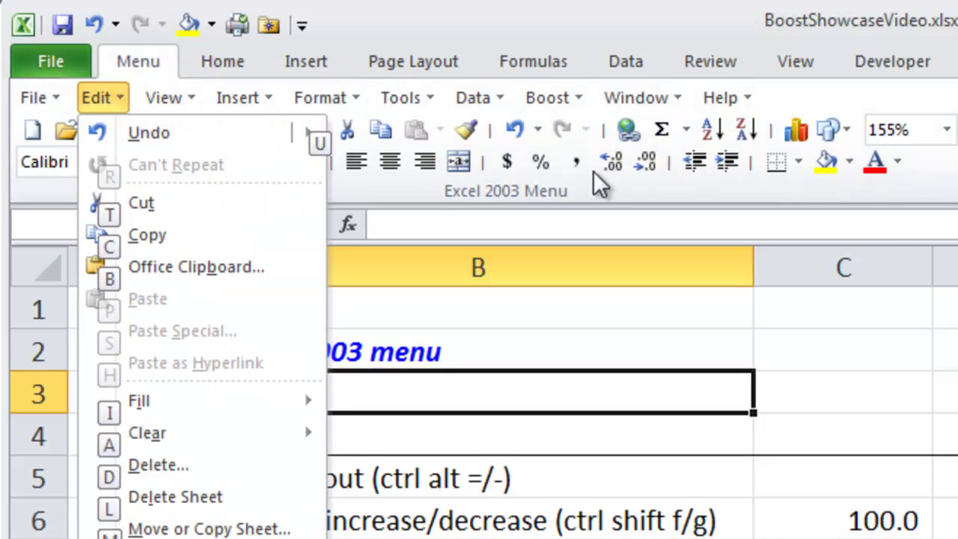
pyautogui.press('Escape')
pyautogui.press('Right')
pyautogui.press('Down')
pyautogui.press('Escape')
pyautogui.press('Right')
pyautogui.press('Down')
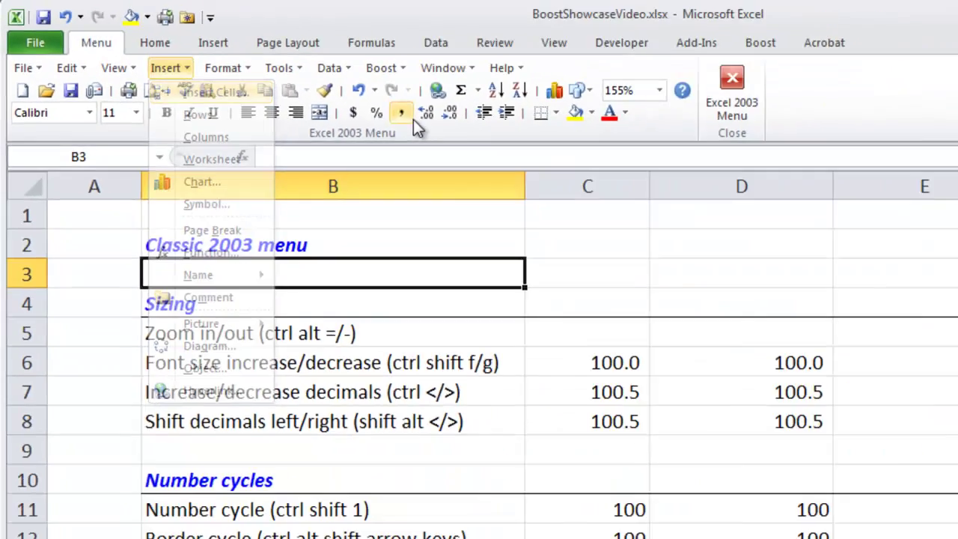
# Zoom the sheet out to 145% and cycle the font size of C6:F6, leaving it slightly smaller
pyautogui.click(448, 360)
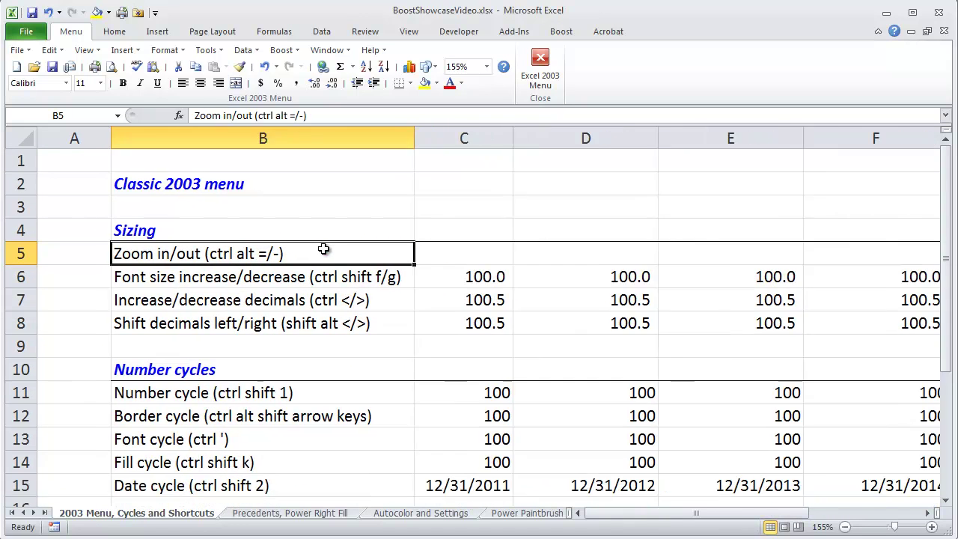
pyautogui.hotkey('ctrl', 'alt', '-')
pyautogui.press('Right')
pyautogui.press('Down')
pyautogui.hotkey('ctrl', 'shift', 'Right')
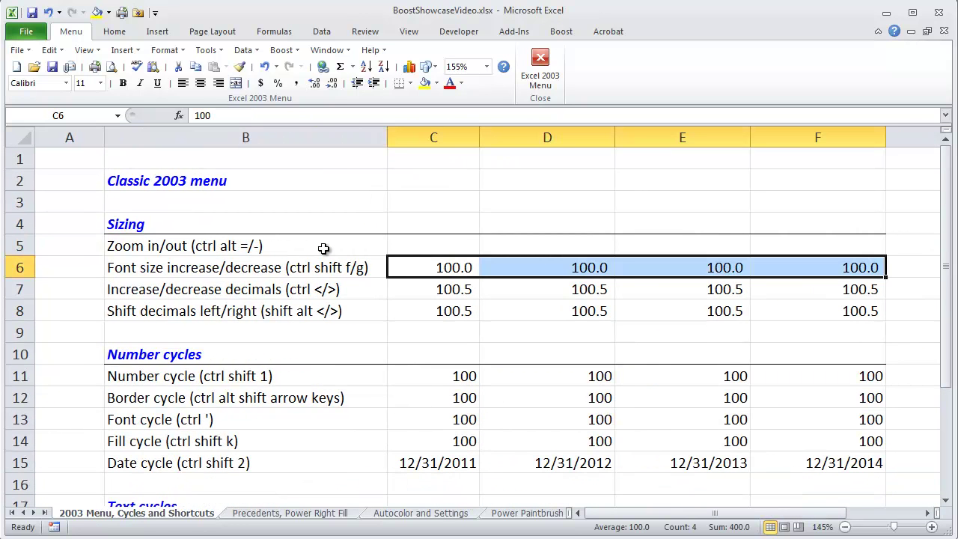
pyautogui.hotkey('ctrl', 'shift', 'f')
pyautogui.hotkey('ctrl', 'shift', 'f')
pyautogui.hotkey('ctrl', 'shift', 'g')
pyautogui.hotkey('ctrl', 'shift', 'g')
pyautogui.press('Down')
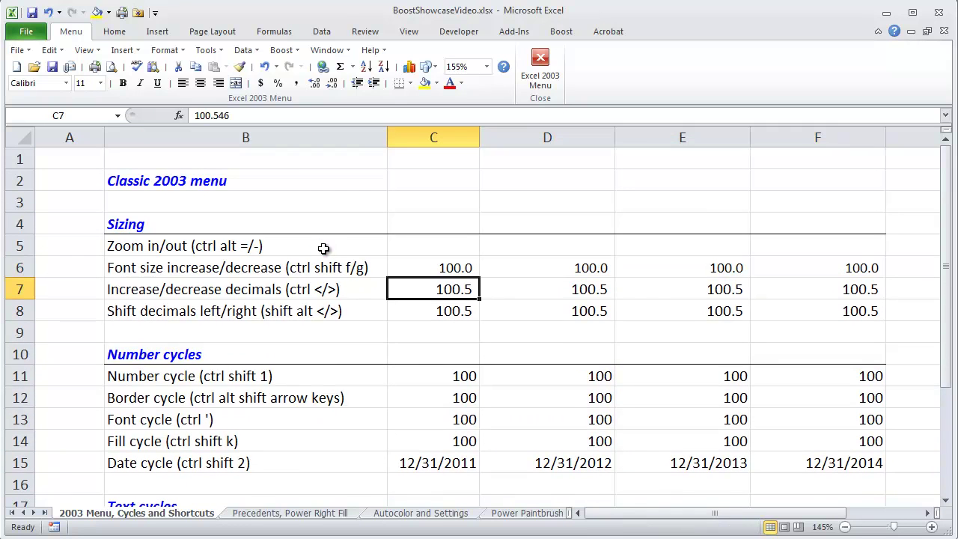
# Increase and decrease the decimal places of C7:F7, ending on one decimal
pyautogui.hotkey('ctrl', 'shift', 'Right')
pyautogui.hotkey('ctrl', 'shift', '.')
pyautogui.hotkey('ctrl', 'shift', ',')
pyautogui.hotkey('ctrl', 'shift', ',')
pyautogui.hotkey('ctrl', 'shift', ',')
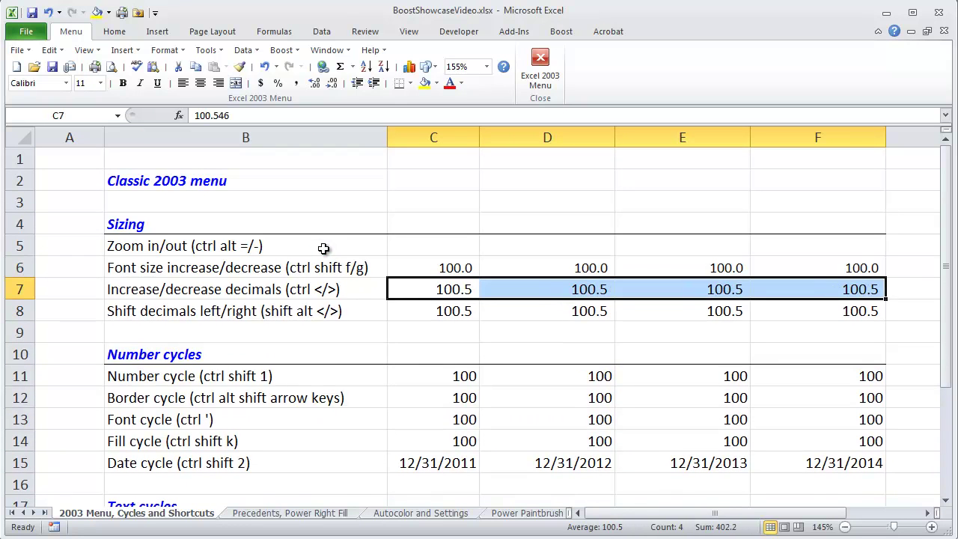
# Shift the decimals of C8:F8 in both directions until each value reads 10,054.6
pyautogui.press('Down')
pyautogui.hotkey('ctrl', 'shift', 'Right')
pyautogui.hotkey('shift', 'alt', ',')
pyautogui.hotkey('shift', 'alt', ',')
pyautogui.hotkey('shift', 'alt', ',')
pyautogui.hotkey('shift', 'alt', '.')
pyautogui.hotkey('shift', 'alt', '.')
pyautogui.hotkey('shift', 'alt', '.')
pyautogui.hotkey('shift', 'alt', '.')
pyautogui.hotkey('shift', 'alt', '.')
# Cycle the number format of C11:F11 through currency to the multiple format with one decimal (100.0x)
pyautogui.press('Down')
pyautogui.press('Down')
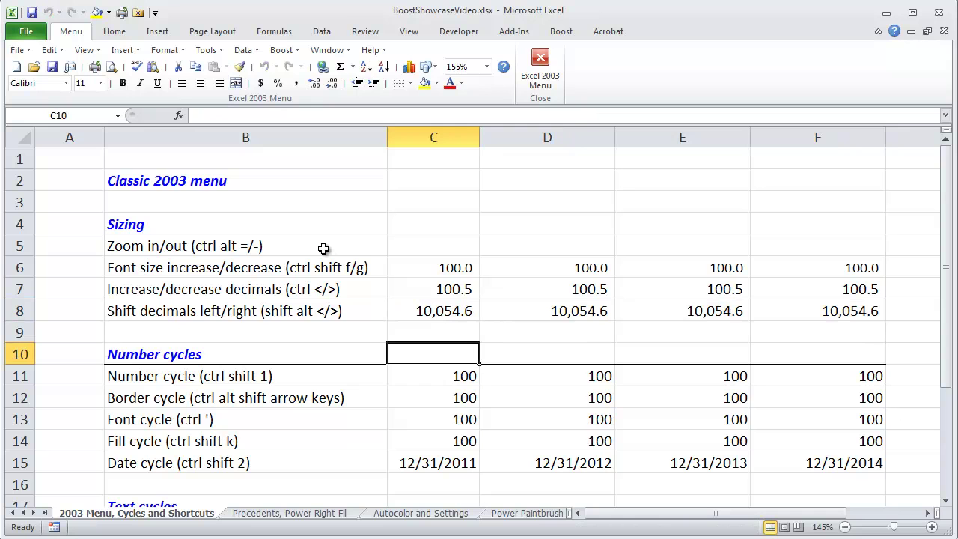
pyautogui.press('Down')
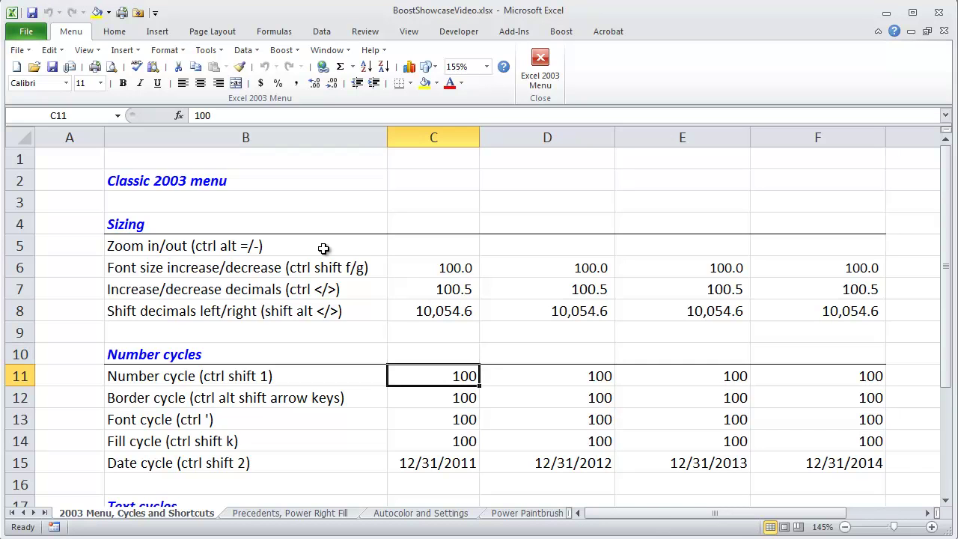
pyautogui.hotkey('ctrl', 'shift', 'Right')
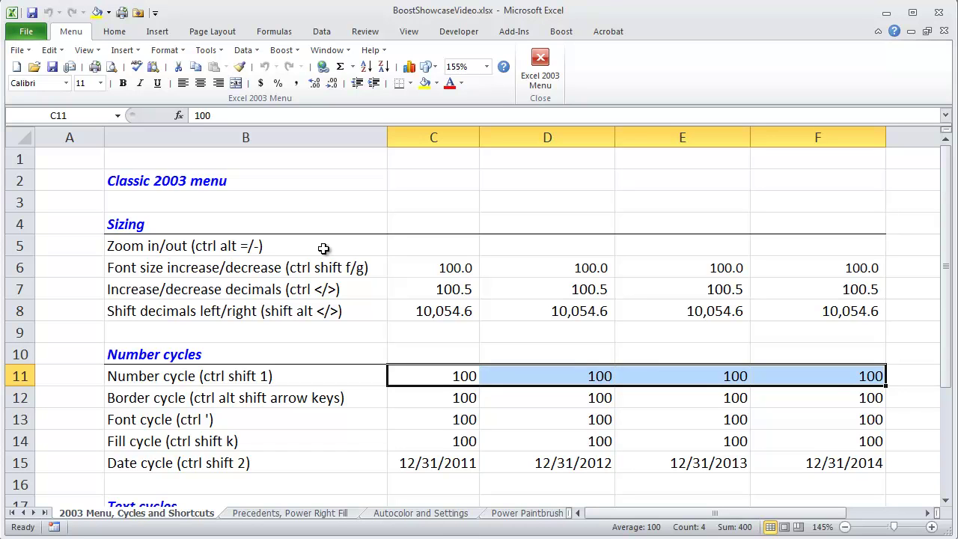
pyautogui.hotkey('ctrl', 'shift', '1')
pyautogui.hotkey('ctrl', 'shift', '1')
pyautogui.hotkey('ctrl', 'shift', '1')
pyautogui.hotkey('ctrl', 'shift', '1')
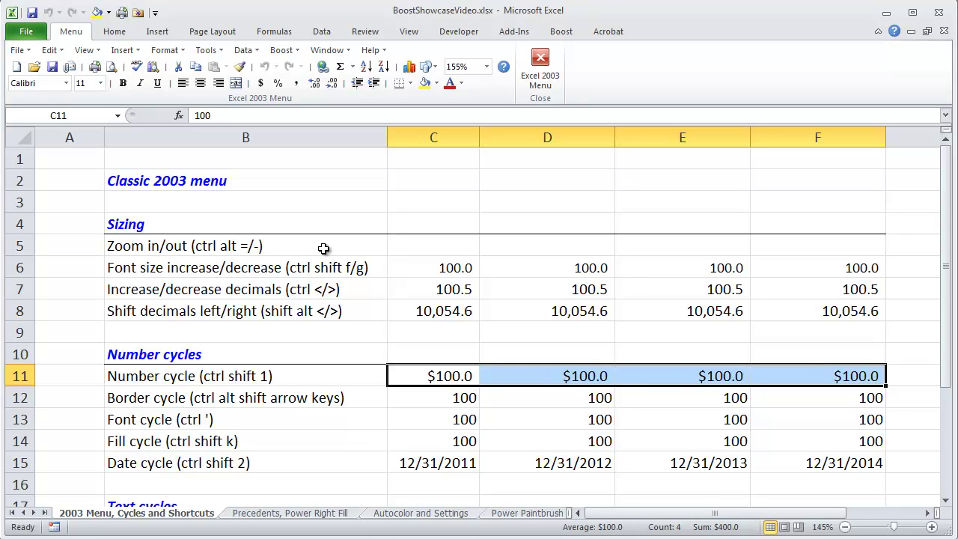
pyautogui.hotkey('ctrl', 'shift', '1')
pyautogui.hotkey('ctrl', 'shift', '1')
pyautogui.hotkey('ctrl', 'shift', '1')
pyautogui.hotkey('ctrl', 'shift', '1')
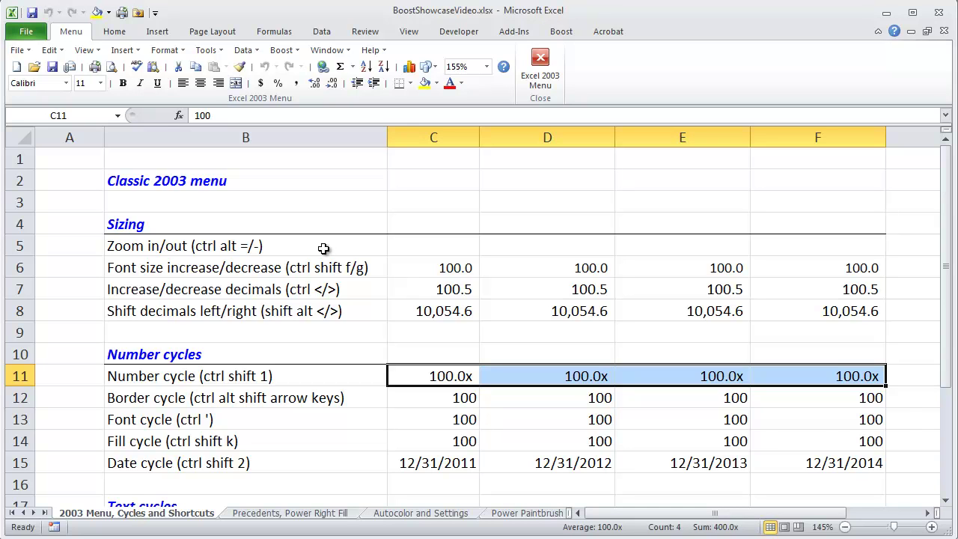
# Add borders on all four sides of C12:F12 and clear them again
pyautogui.press('Down')
pyautogui.hotkey('ctrl', 'shift', 'Right')
pyautogui.hotkey('ctrl', 'alt', 'shift', 'Down')
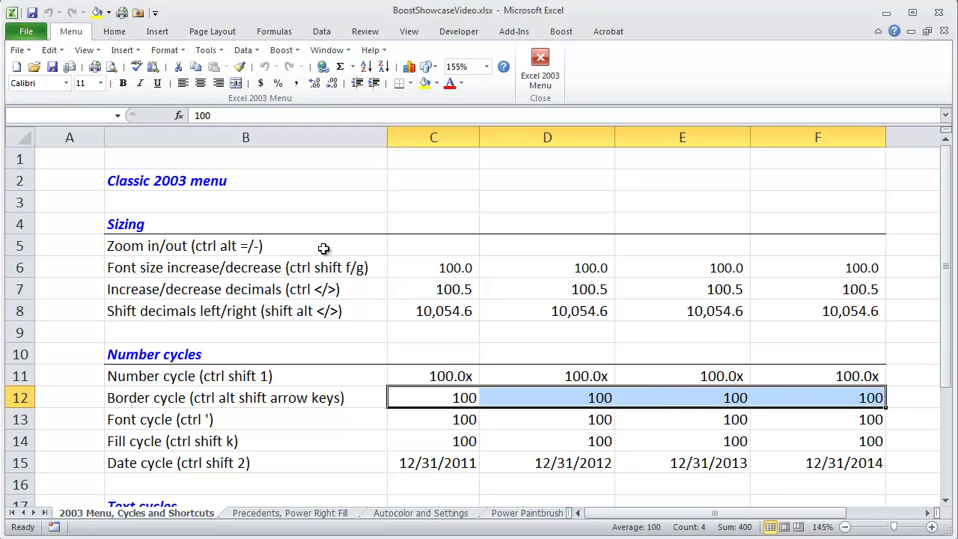
pyautogui.hotkey('ctrl', 'alt', 'shift', 'Up')
pyautogui.hotkey('ctrl', 'alt', 'shift', 'Right')
pyautogui.hotkey('ctrl', 'alt', 'shift', 'Left')
pyautogui.hotkey('ctrl', 'alt', 'shift', 'Down')
pyautogui.press('Right')
pyautogui.press('Left')
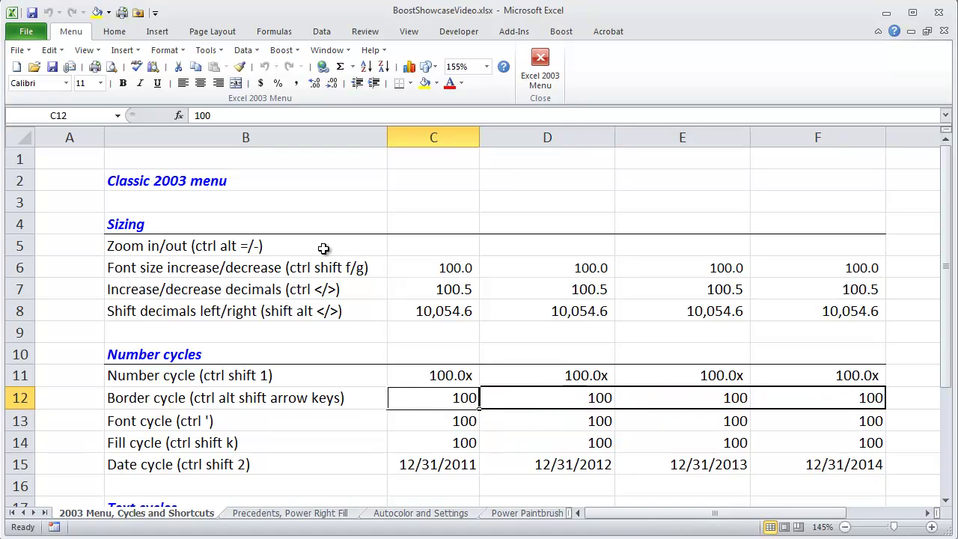
pyautogui.hotkey('ctrl', 'shift', 'Right')
pyautogui.hotkey('ctrl', 'shift', '-')
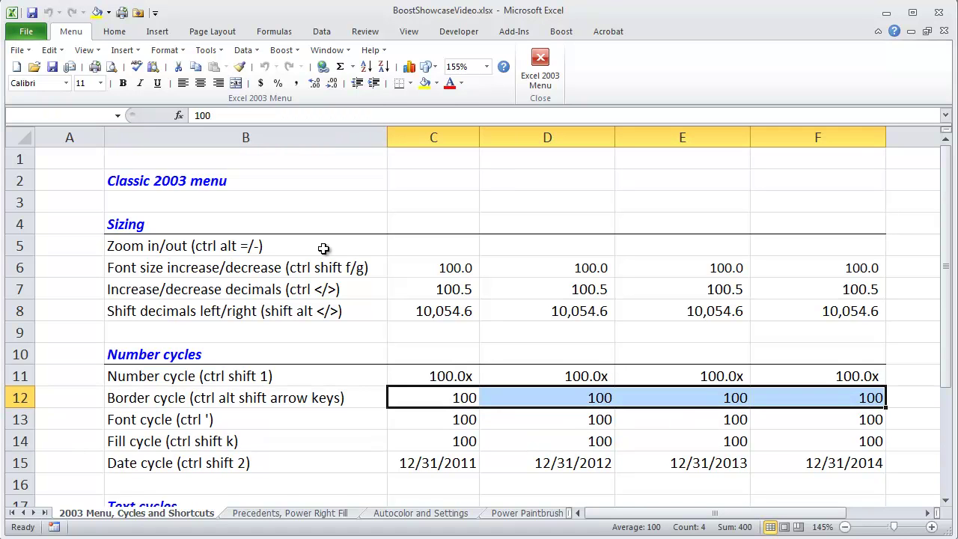
# Cycle the font color of C13:F13 to blue
pyautogui.press('Down')
pyautogui.hotkey('ctrl', 'shift', 'Right')
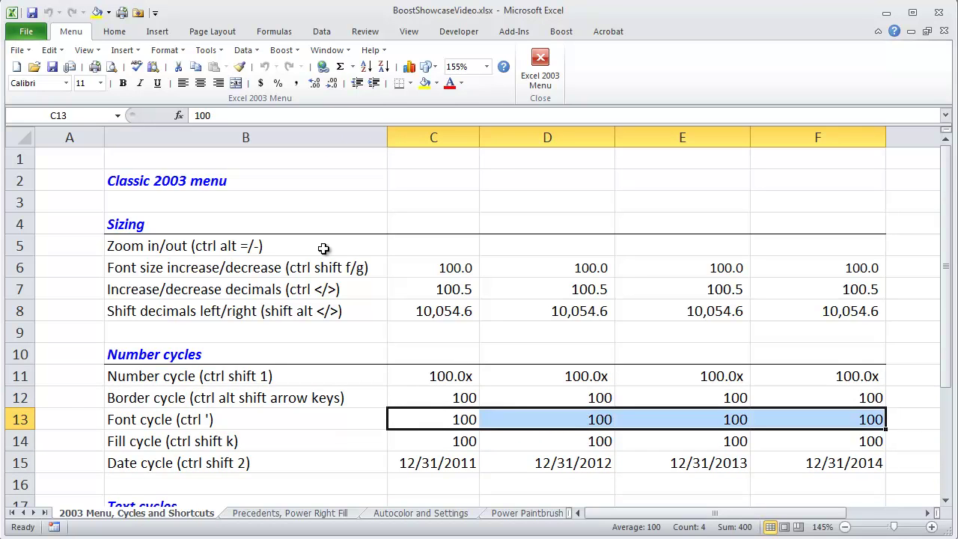
pyautogui.hotkey('ctrl', "'")
pyautogui.hotkey('ctrl', "'")
pyautogui.hotkey('ctrl', "'")
pyautogui.hotkey('ctrl', "'")
pyautogui.hotkey('ctrl', "'")
pyautogui.hotkey('ctrl', "'")
# Cycle the fill color of C14:F14 to red
pyautogui.press('Down')
pyautogui.hotkey('ctrl', 'shift', 'Right')
pyautogui.hotkey('ctrl', 'shift', 'k')
pyautogui.hotkey('ctrl', 'shift', 'k')
pyautogui.hotkey('ctrl', 'shift', 'k')
pyautogui.hotkey('ctrl', 'shift', 'k')
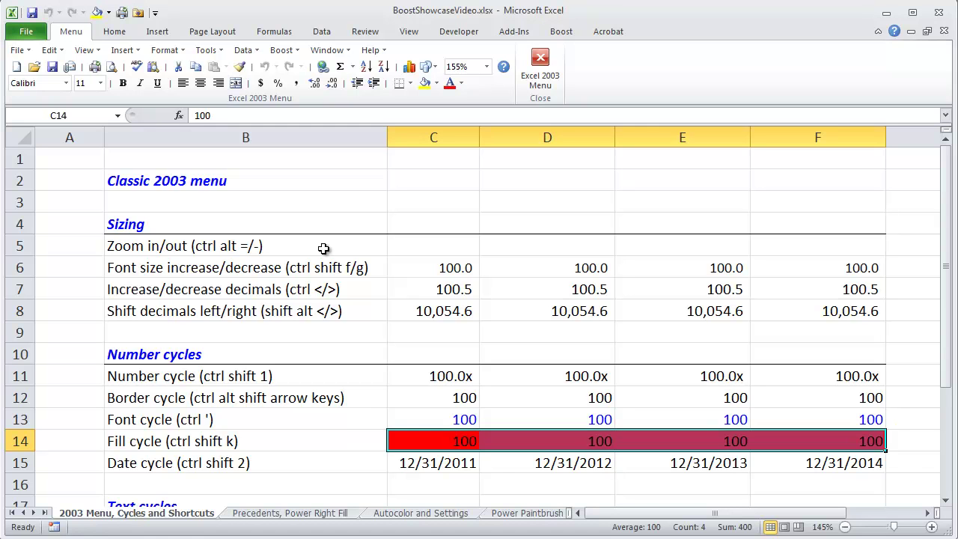
# Cycle the dates in C15:F15 through the date formats, returning to the full month/day/year format
pyautogui.press('Down')
pyautogui.hotkey('ctrl', 'shift', 'Right')
pyautogui.hotkey('ctrl', 'shift', '2')
pyautogui.hotkey('ctrl', 'shift', '2')
pyautogui.hotkey('ctrl', 'shift', '2')
pyautogui.hotkey('ctrl', 'shift', '2')
pyautogui.hotkey('ctrl', 'shift', '2')
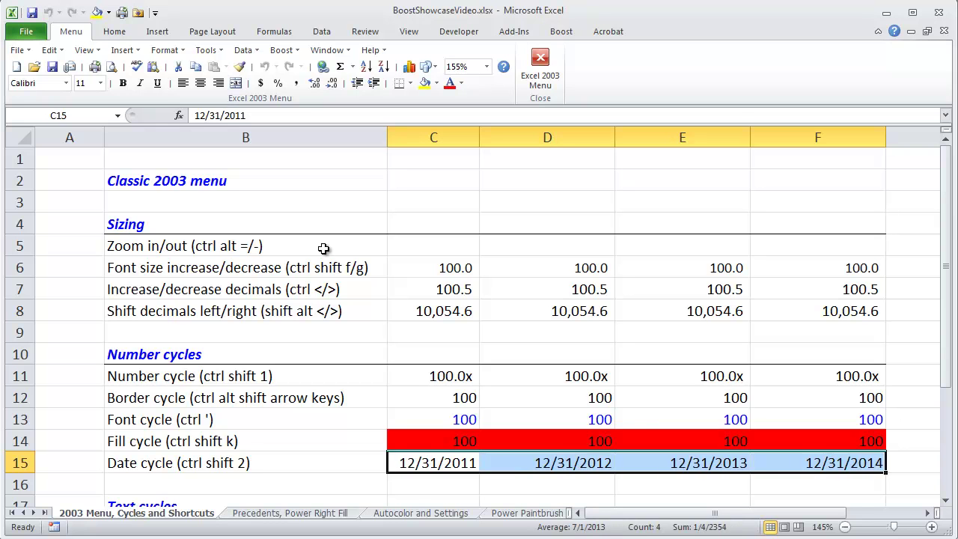
# Cycle the list style of the three Google sentences in C18:C20 to 1., 2., 3. numbering
pyautogui.press('Down')
pyautogui.press('Down')
pyautogui.press('Down')
pyautogui.press('Down')
pyautogui.press('Down')
pyautogui.press('Down')
pyautogui.press('Down')
pyautogui.press('Down')
pyautogui.press('Down')
pyautogui.press('Down')
pyautogui.press('Down')
pyautogui.press('Up')
pyautogui.press('Up')
pyautogui.press('Up')
pyautogui.press('Up')
pyautogui.press('Up')
pyautogui.press('Up')
pyautogui.press('Up')
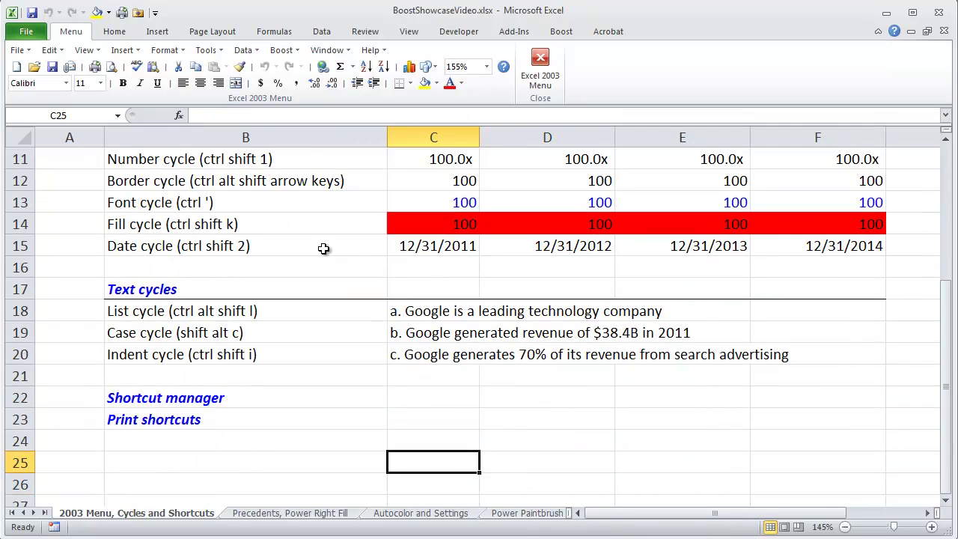
pyautogui.press('Up')
pyautogui.hotkey('shift', 'Down')
pyautogui.hotkey('shift', 'Down')
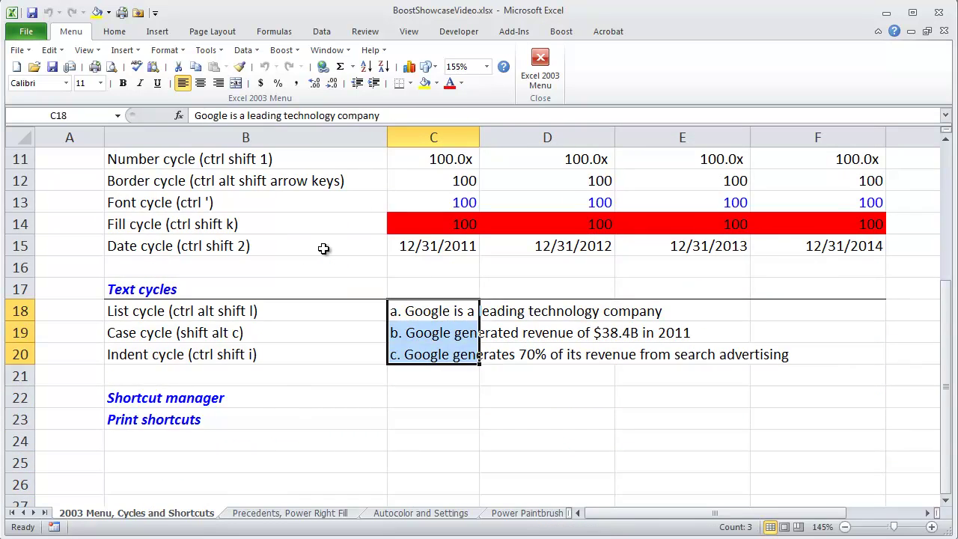
pyautogui.hotkey('ctrl', 'alt', 'shift', 'l')
pyautogui.hotkey('ctrl', 'alt', 'shift', 'l')
pyautogui.hotkey('ctrl', 'alt', 'shift', 'l')
pyautogui.hotkey('ctrl', 'alt', 'shift', 'l')
pyautogui.hotkey('ctrl', 'alt', 'shift', 'l')
pyautogui.hotkey('ctrl', 'alt', 'shift', 'l')
pyautogui.hotkey('ctrl', 'alt', 'shift', 'l')
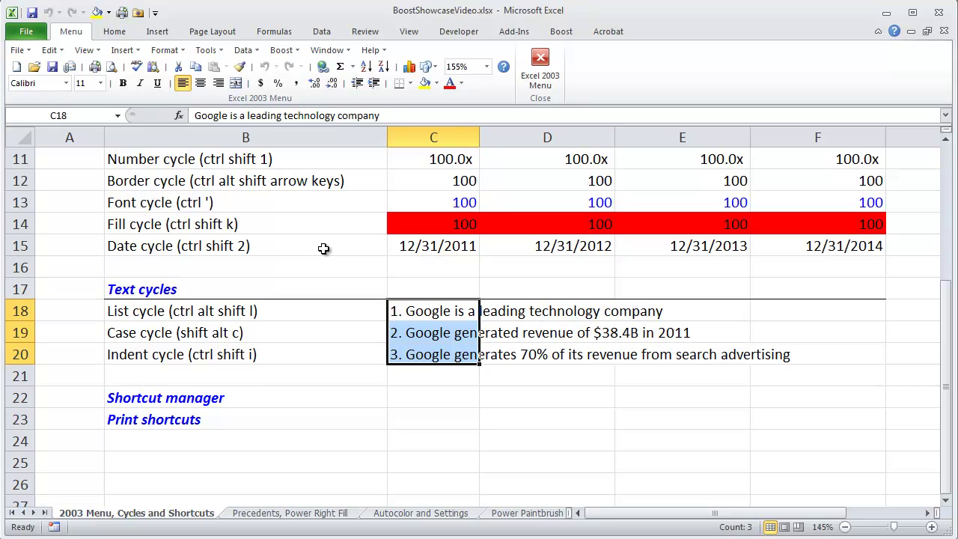
# Cycle the letter case of the sentences in C18:C20 back to the original capitalization
pyautogui.hotkey('alt', 'shift', 'c')
pyautogui.hotkey('alt', 'shift', 'c')
pyautogui.hotkey('alt', 'shift', 'c')
# Cycle the indent of the list items in C19:C20 and return them to no indent
pyautogui.press('Down')
pyautogui.hotkey('shift', 'Down')
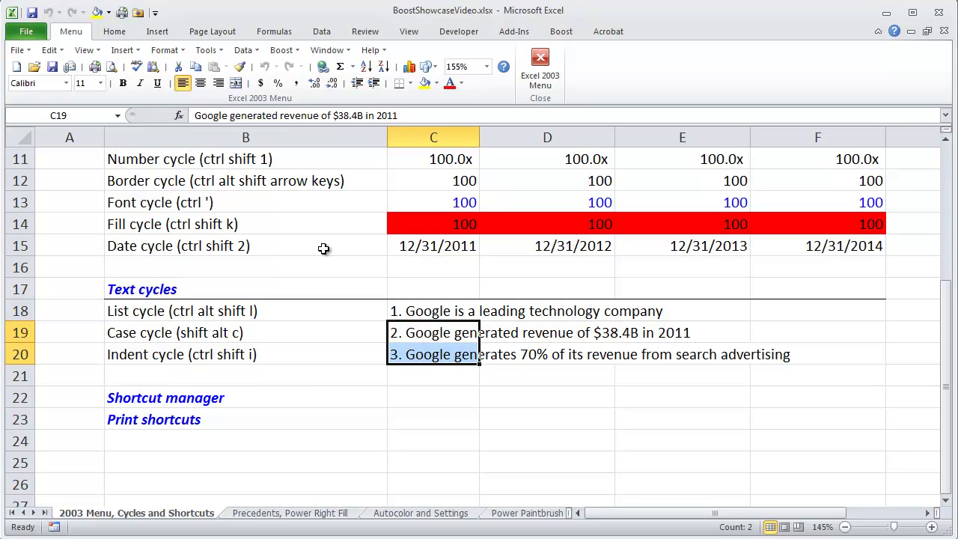
pyautogui.hotkey('ctrl', 'shift', 'i')
pyautogui.hotkey('ctrl', 'shift', 'i')
pyautogui.hotkey('ctrl', 'shift', 'i')
pyautogui.hotkey('ctrl', 'shift', 'i')
pyautogui.hotkey('ctrl', 'shift', 'i')
pyautogui.hotkey('ctrl', 'shift', 'i')
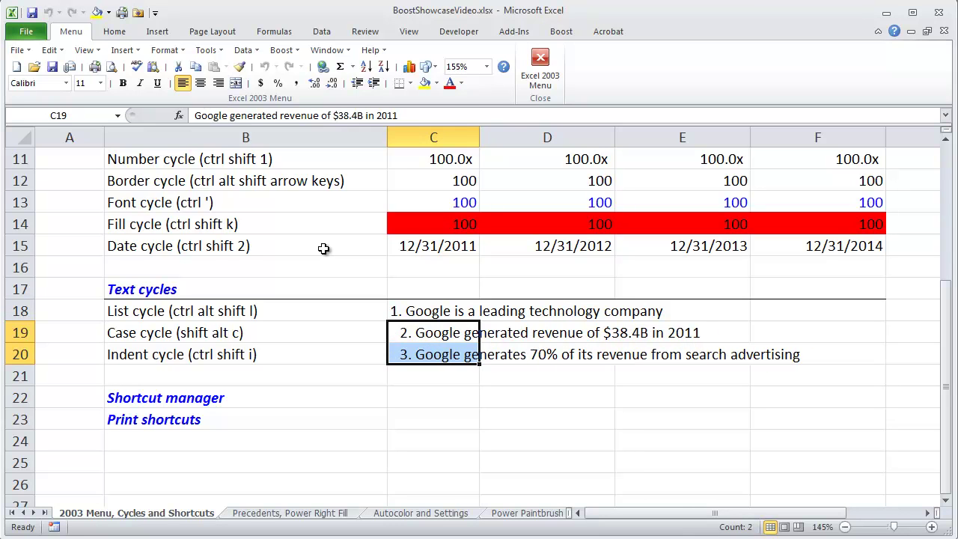
pyautogui.press('Down')
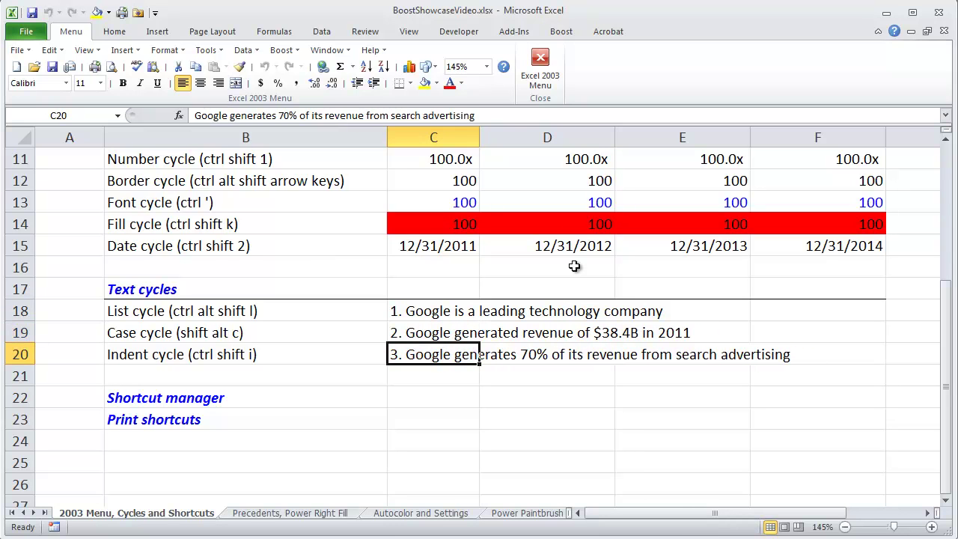
# Assign the shortcut Ctrl Alt Shift 9 to the Date Cycle command in Boost's Shortcut Manager
pyautogui.click(562, 32)
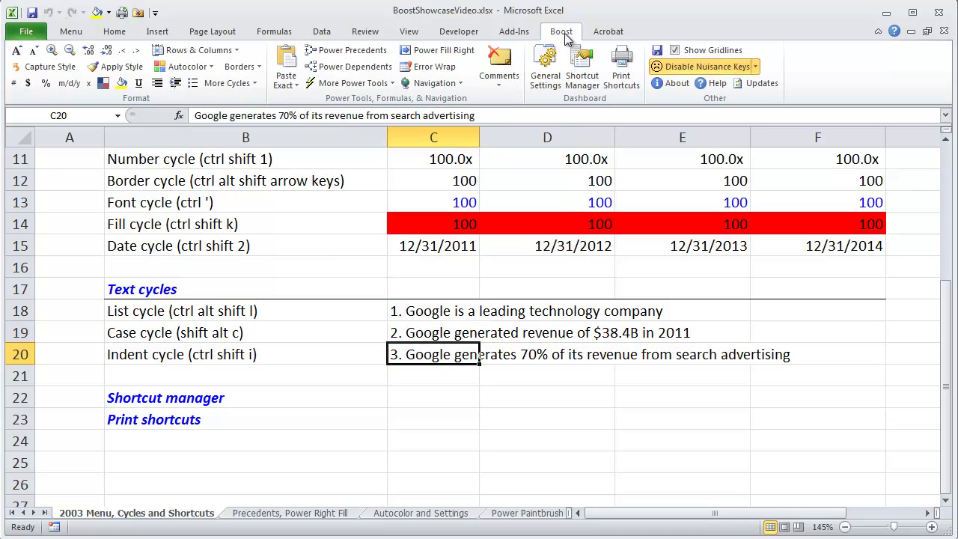
pyautogui.click(578, 81)
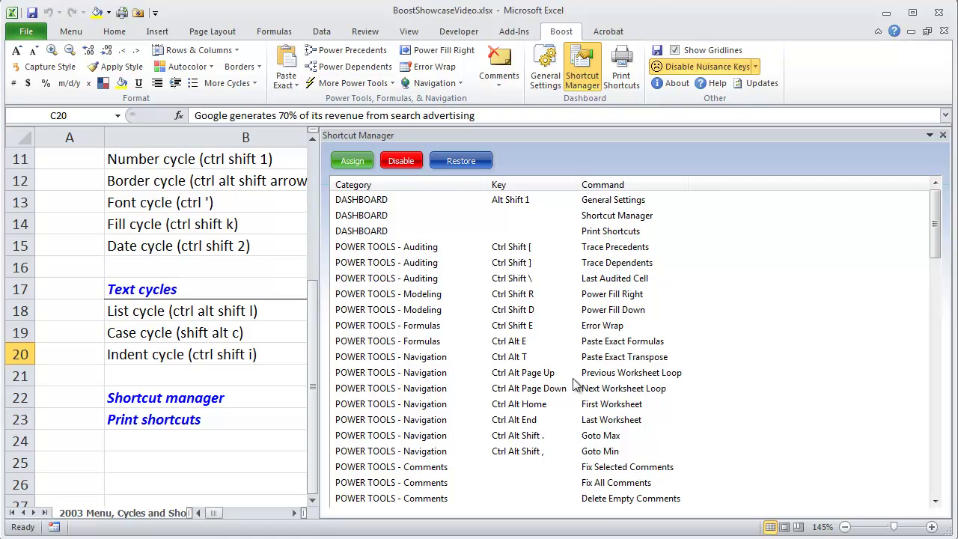
pyautogui.scroll(-7, 552, 367)
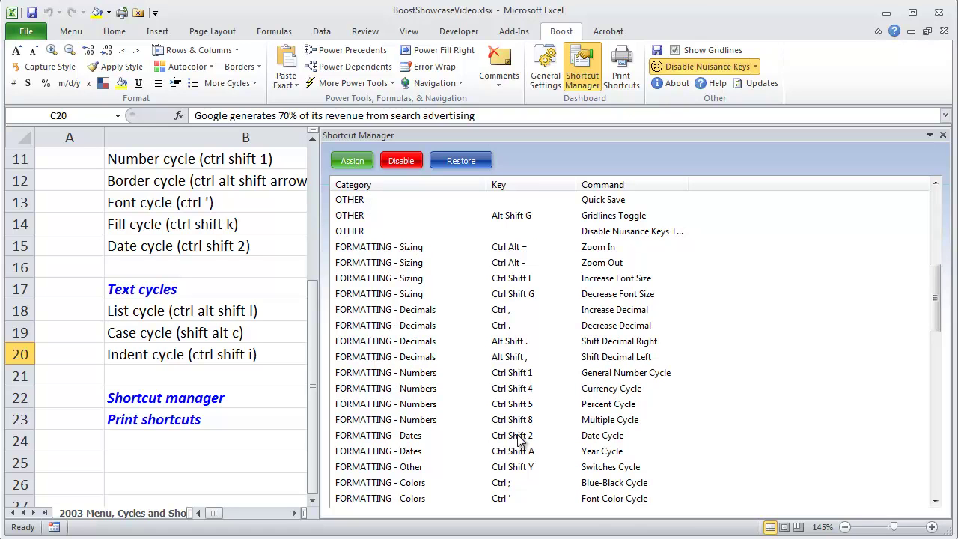
pyautogui.doubleClick(521, 440)
pyautogui.hotkey('ctrl', 'alt', 'shift', '9')
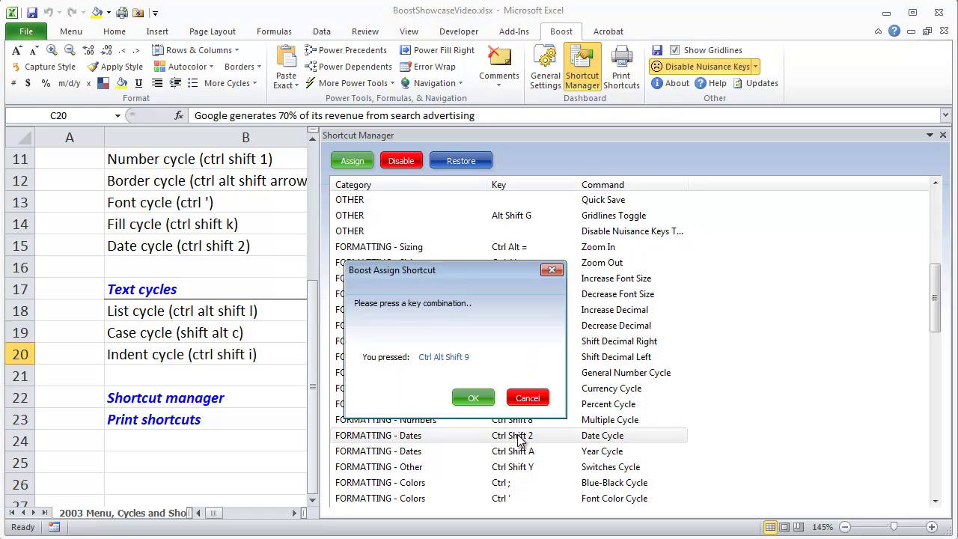
pyautogui.click(474, 398)
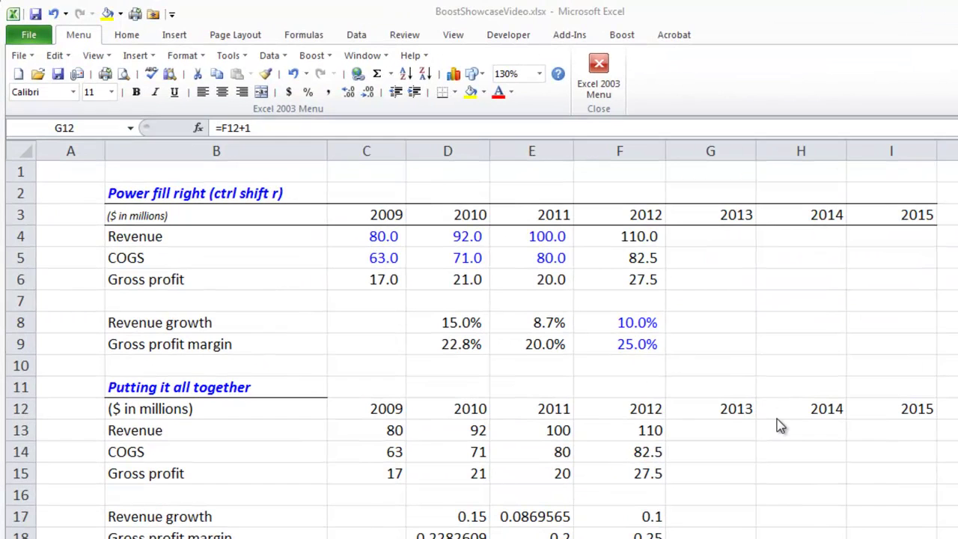
# Power fill the 2012 formulas in F4:F9 right through the 2015 column
pyautogui.click(634, 235)
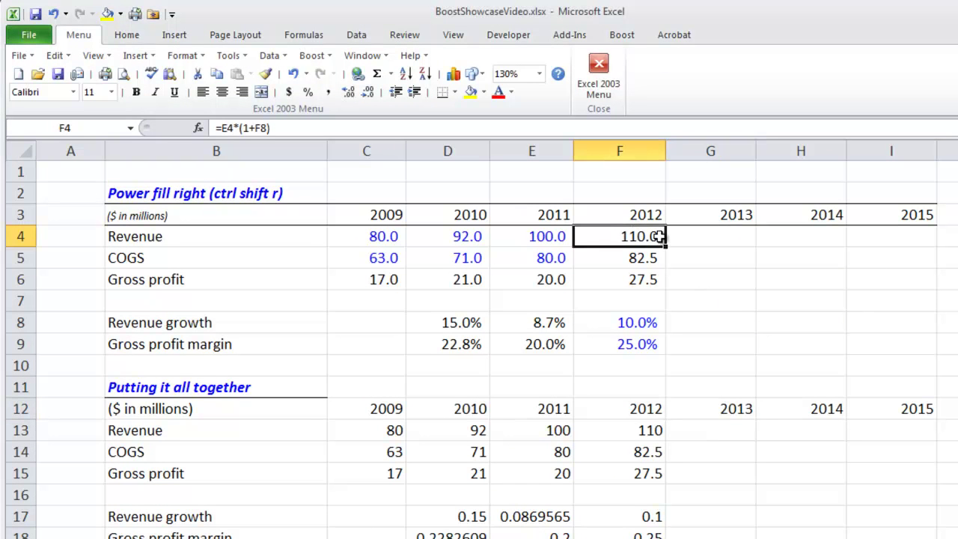
pyautogui.hotkey('shift', 'Down')
pyautogui.hotkey('shift', 'Down')
pyautogui.hotkey('shift', 'Down')
pyautogui.hotkey('shift', 'Down')
pyautogui.hotkey('shift', 'Down')
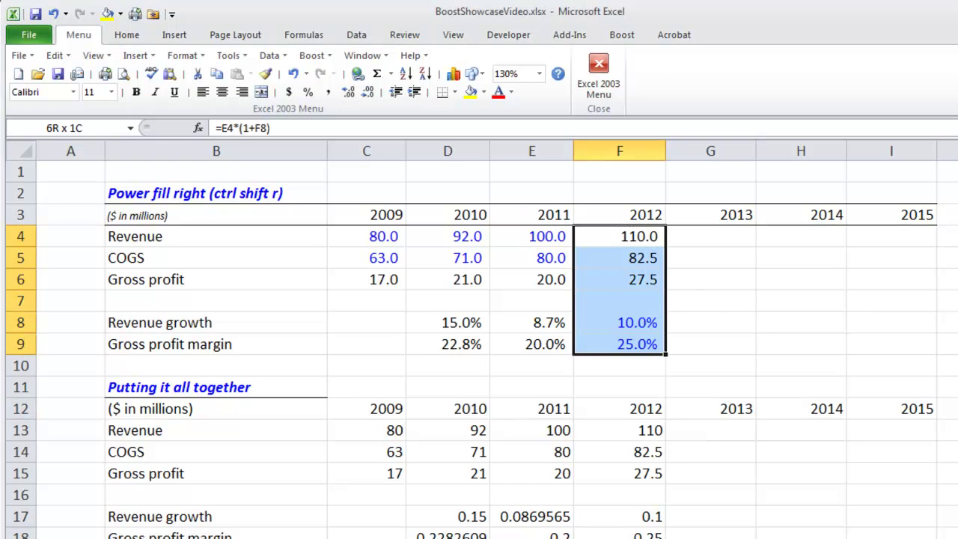
pyautogui.hotkey('ctrl', 'shift', 'r')
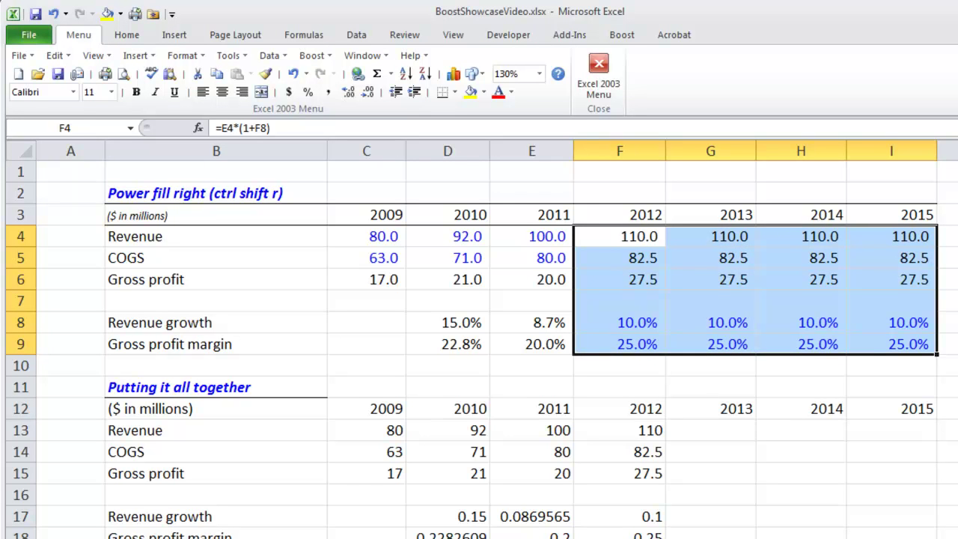
pyautogui.press('Down')
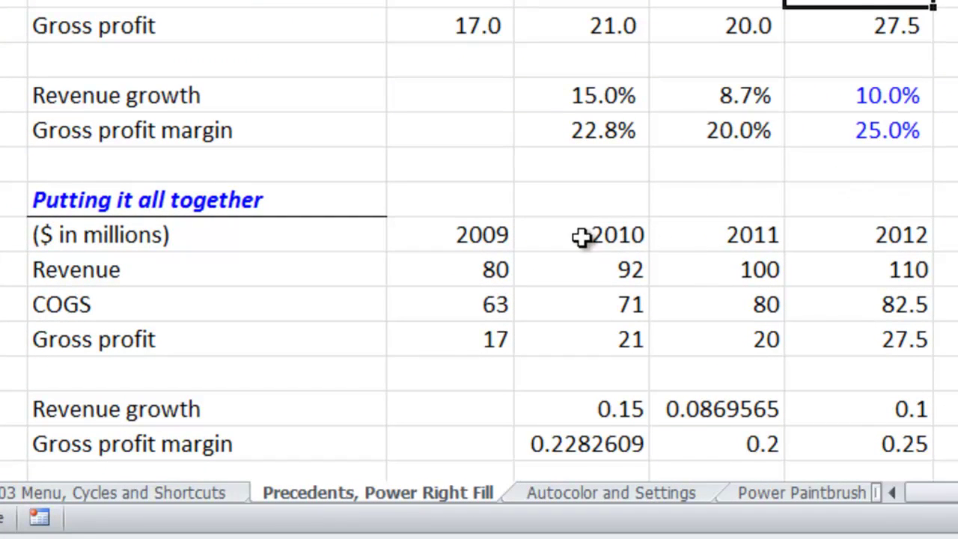
# Bold the year headings in C12:I12 of the "Putting it all together" table and underline them with a bottom border
pyautogui.click(555, 235)
pyautogui.press('Left')
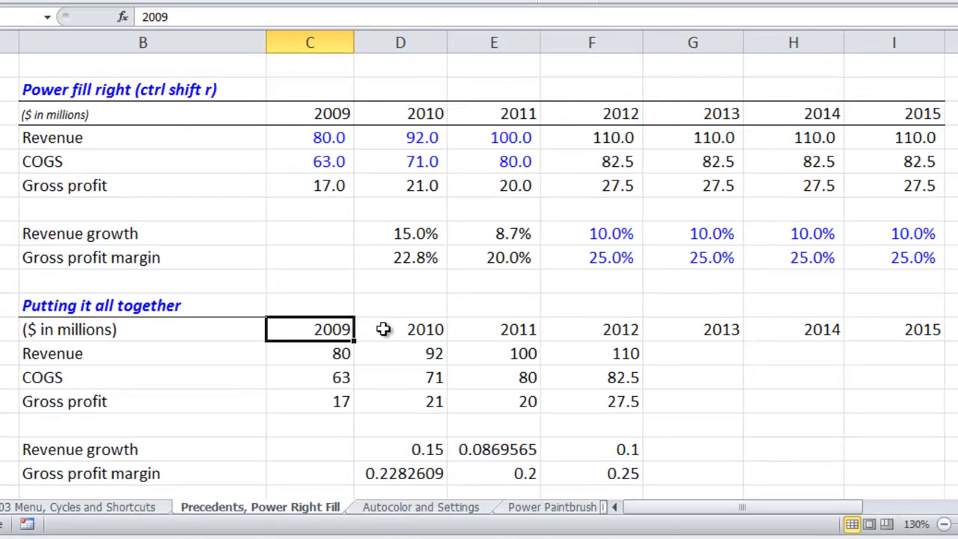
pyautogui.hotkey('ctrl', 'shift', 'Right')
pyautogui.hotkey('ctrl', 'b')
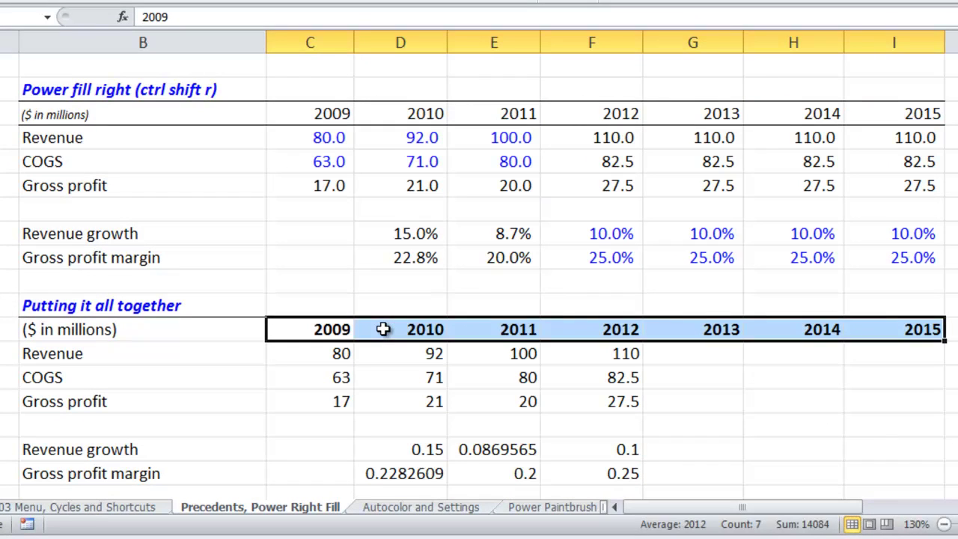
# Autocolor the figures in C13:F18 and apply the one-decimal number format to them
pyautogui.press('Down')
pyautogui.press('Down')
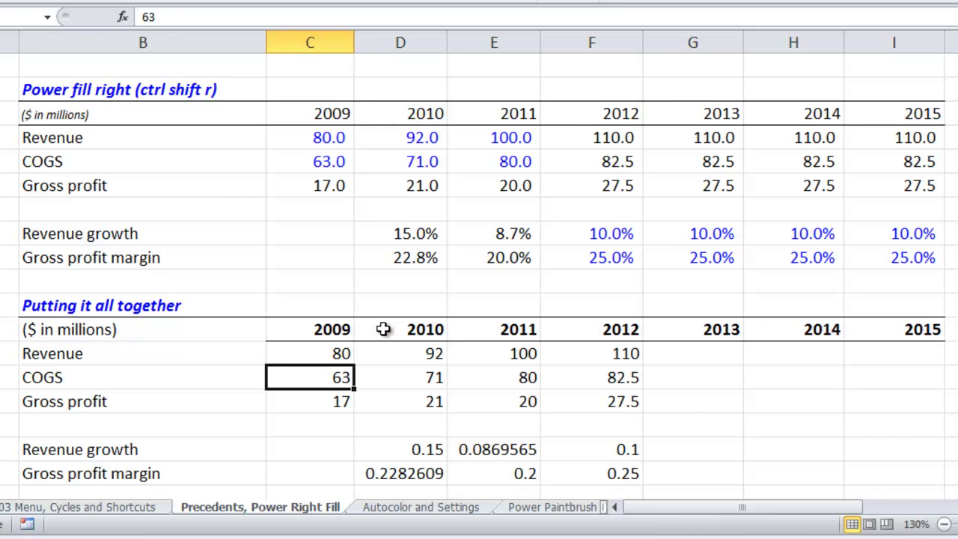
pyautogui.press('Up')
pyautogui.hotkey('shift', 'Right')
pyautogui.hotkey('shift', 'Down')
pyautogui.hotkey('shift', 'Down')
pyautogui.hotkey('shift', 'Right')
pyautogui.hotkey('shift', 'Right')
pyautogui.hotkey('shift', 'Down')
pyautogui.hotkey('shift', 'Down')
pyautogui.hotkey('shift', 'Down')
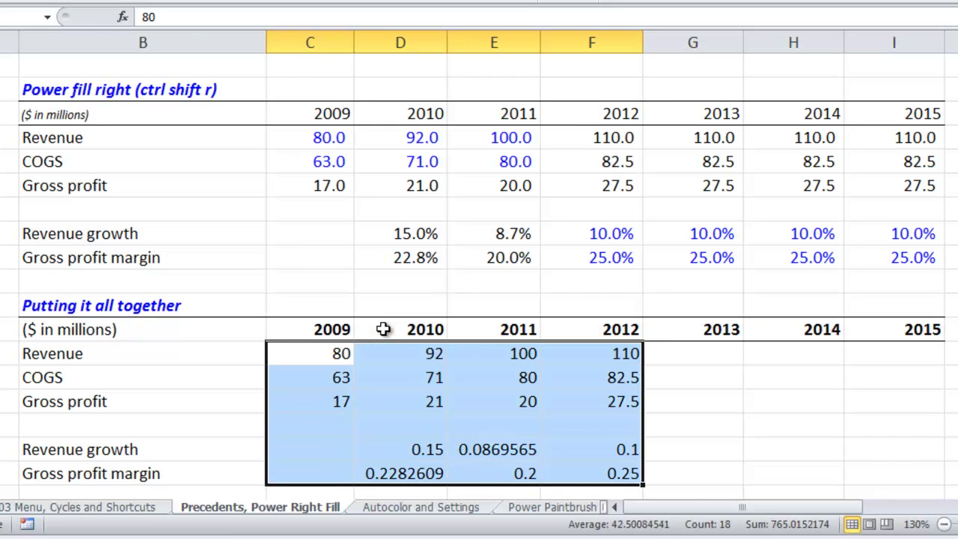
pyautogui.hotkey('ctrl', 'shift', 'a')
pyautogui.hotkey('ctrl', 'shift', '1')
# Format the revenue growth and gross profit margin cells D17:F18 as percentages with one decimal
pyautogui.press('Right')
pyautogui.press('Down')
pyautogui.press('Down')
pyautogui.press('Down')
pyautogui.press('Down')
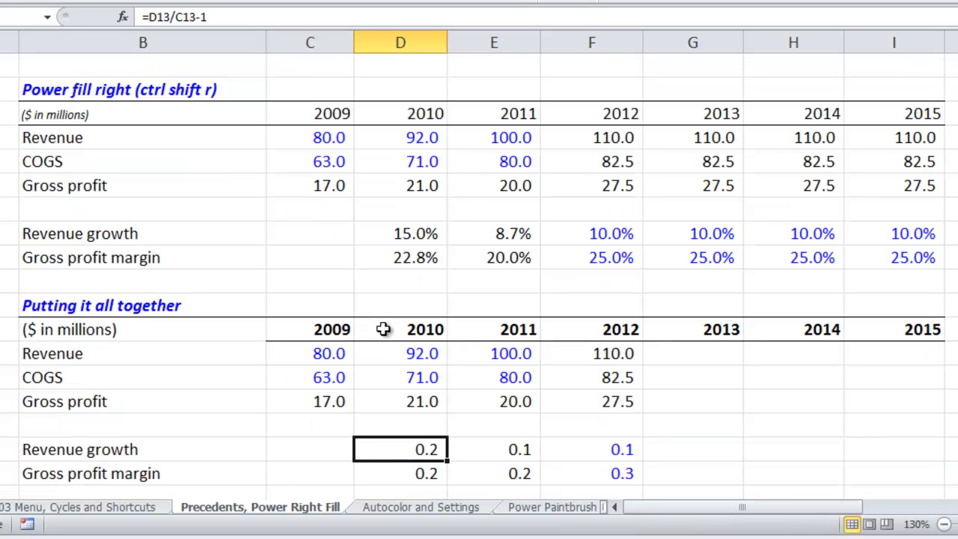
pyautogui.hotkey('shift', 'Down')
pyautogui.hotkey('shift', 'Right')
pyautogui.hotkey('shift', 'Right')
pyautogui.hotkey('ctrl', 'shift', '5')
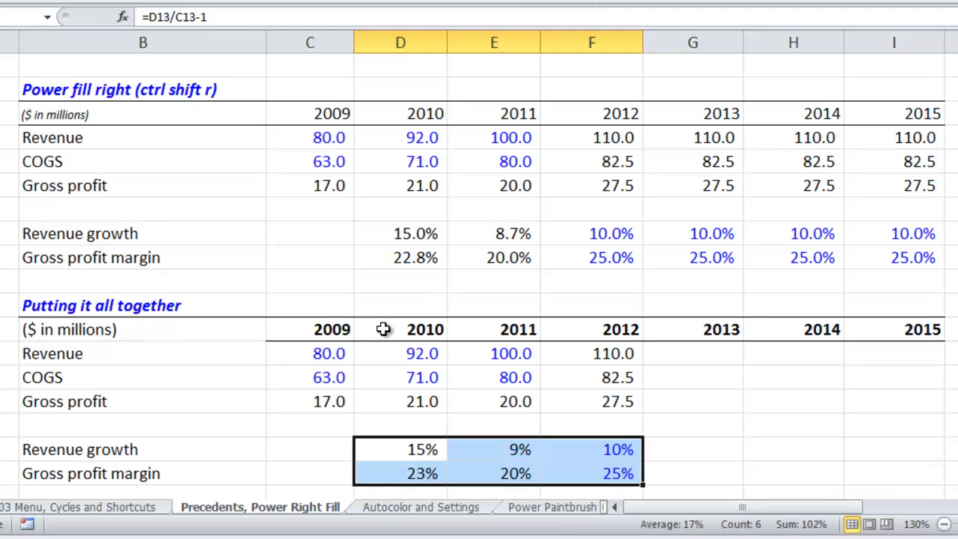
pyautogui.hotkey('ctrl', 'shift', '5')
# Power fill F13:F18 right through the 2015 column and undo the fill
pyautogui.press('Right')
pyautogui.press('Down')
pyautogui.press('Right')
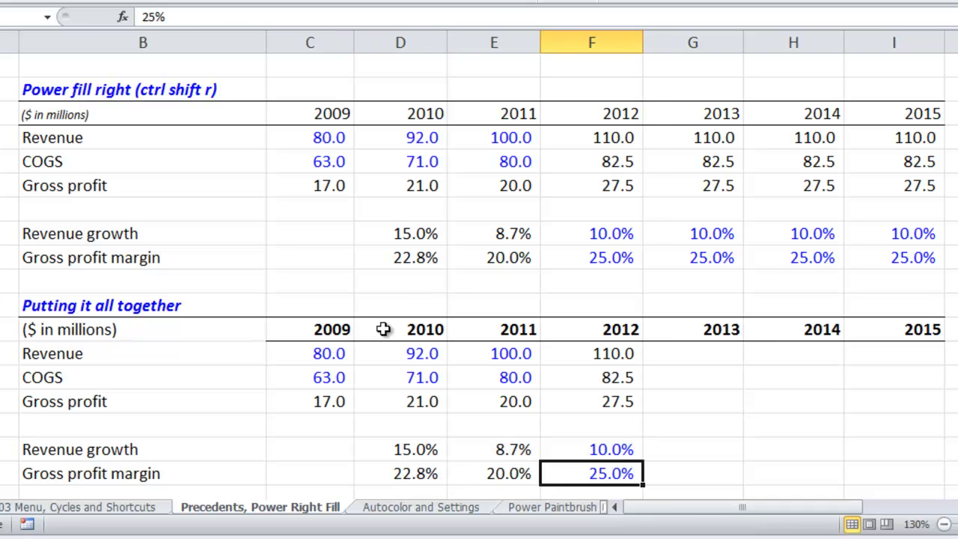
pyautogui.hotkey('shift', 'Up')
pyautogui.hotkey('shift', 'Up')
pyautogui.hotkey('shift', 'Up')
pyautogui.hotkey('shift', 'Up')
pyautogui.hotkey('shift', 'Up')
pyautogui.hotkey('shift', 'Up')
pyautogui.hotkey('shift', 'Down')
pyautogui.hotkey('ctrl', 'shift', 'r')
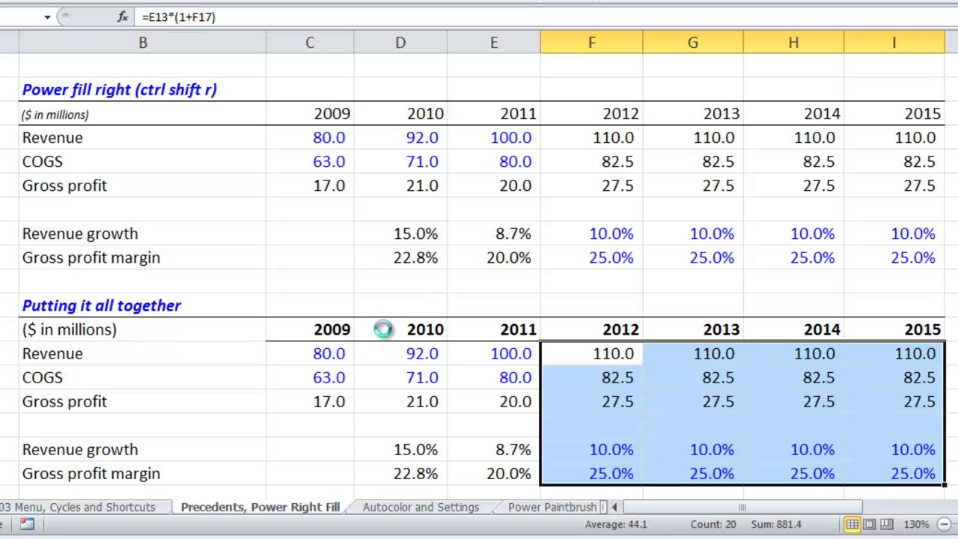
pyautogui.hotkey('ctrl', 'z')
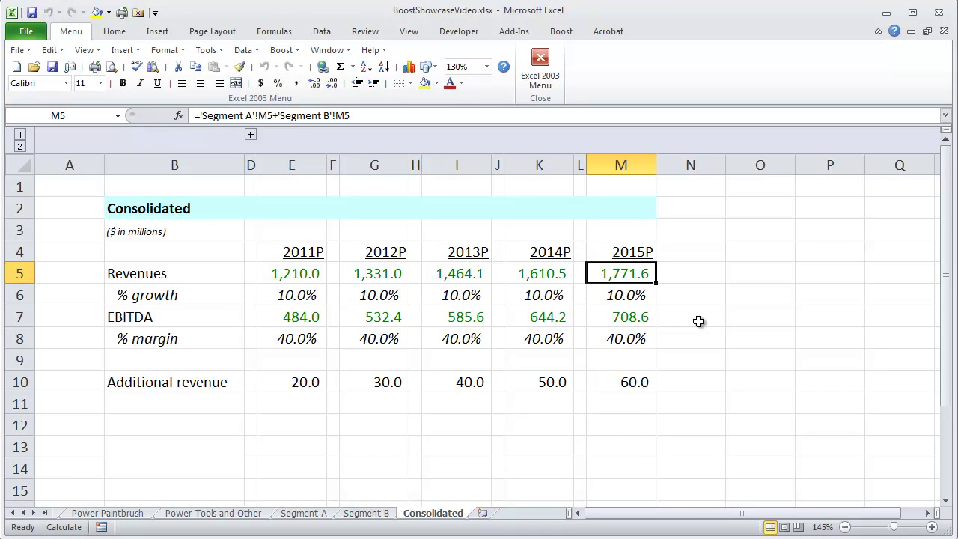
# Trace the precedents of M5 on the Consolidated sheet with Power Precedents, visiting the segment references and returning to the origin
pyautogui.press('F2')
pyautogui.press('Escape')
pyautogui.hotkey('ctrl', '[')
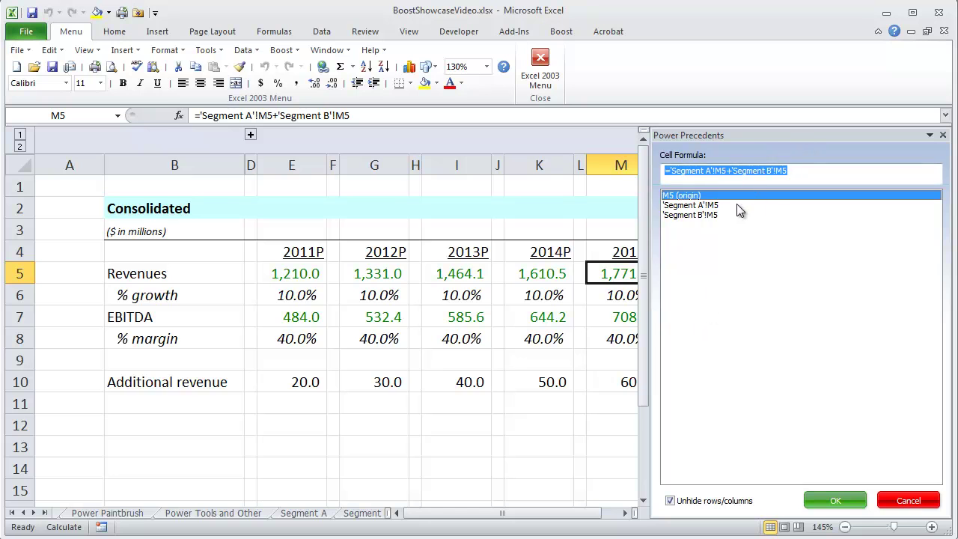
pyautogui.click(829, 206)
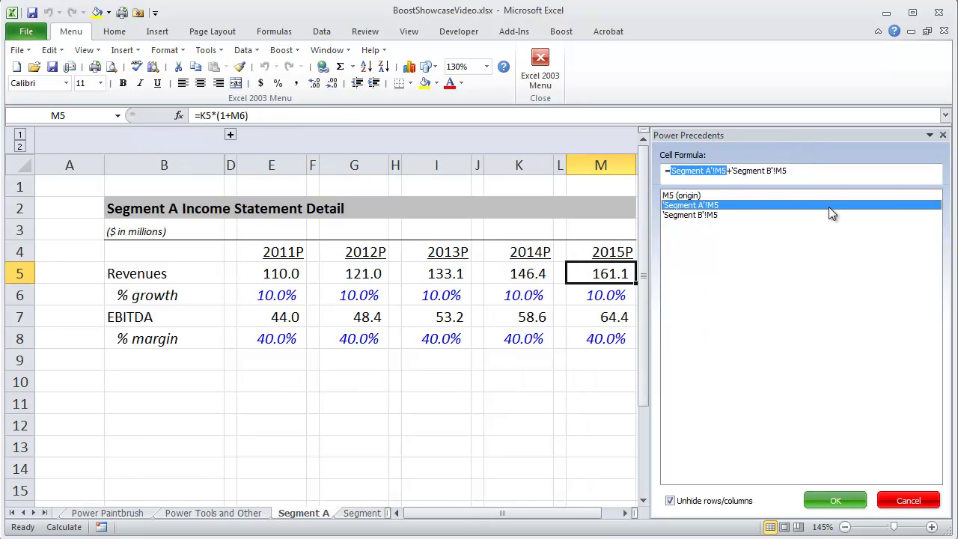
pyautogui.press('Down')
pyautogui.press('Up')
pyautogui.press('Up')
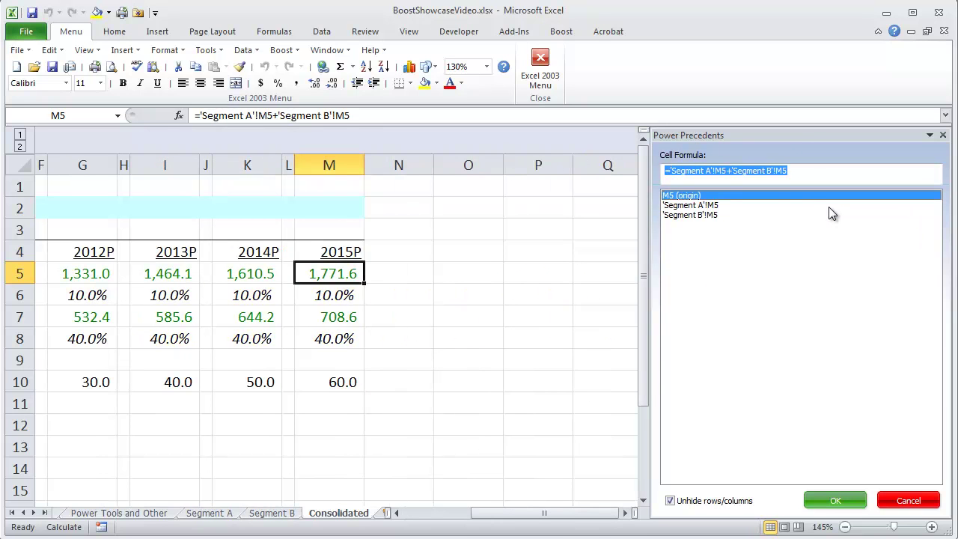
# Undock Power Precedents into a floating window and widen it over the Consolidated sheet
pyautogui.moveTo(813, 136); pyautogui.dragTo(445, 301)
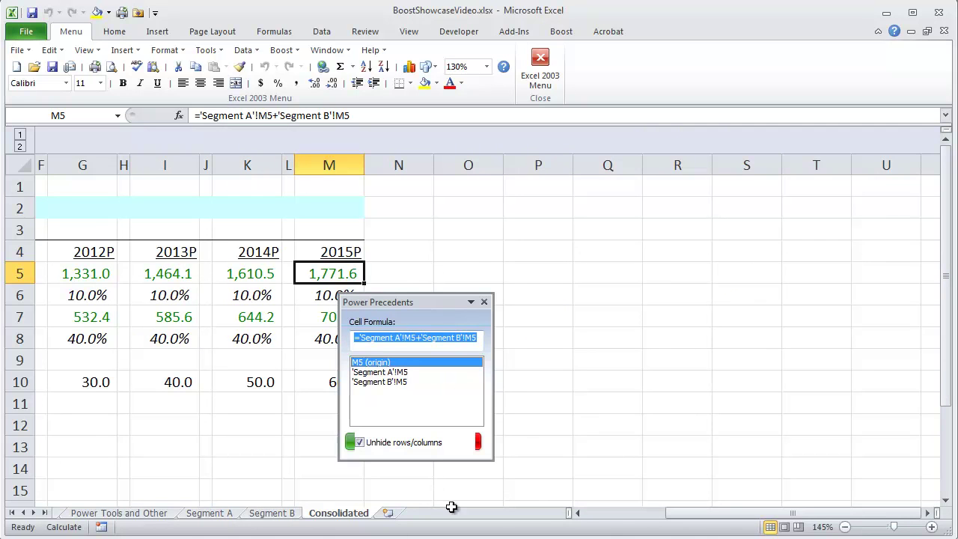
pyautogui.click(632, 516)
pyautogui.moveTo(493, 458); pyautogui.dragTo(719, 476)
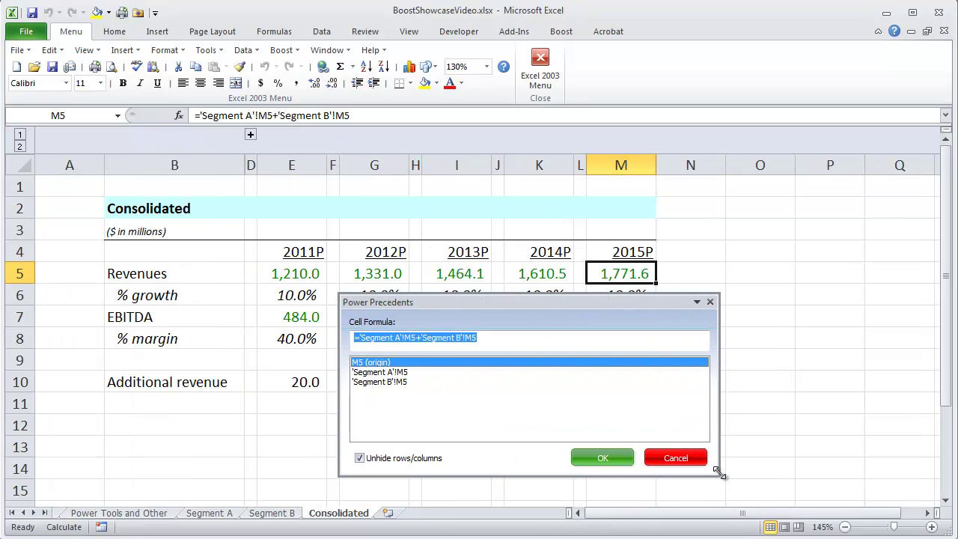
# Examine the Segment A and Segment B precedents of Consolidated M5 again, ending at the origin cell
pyautogui.press('Down')
pyautogui.press('Down')
pyautogui.press('Up')
pyautogui.press('Up')
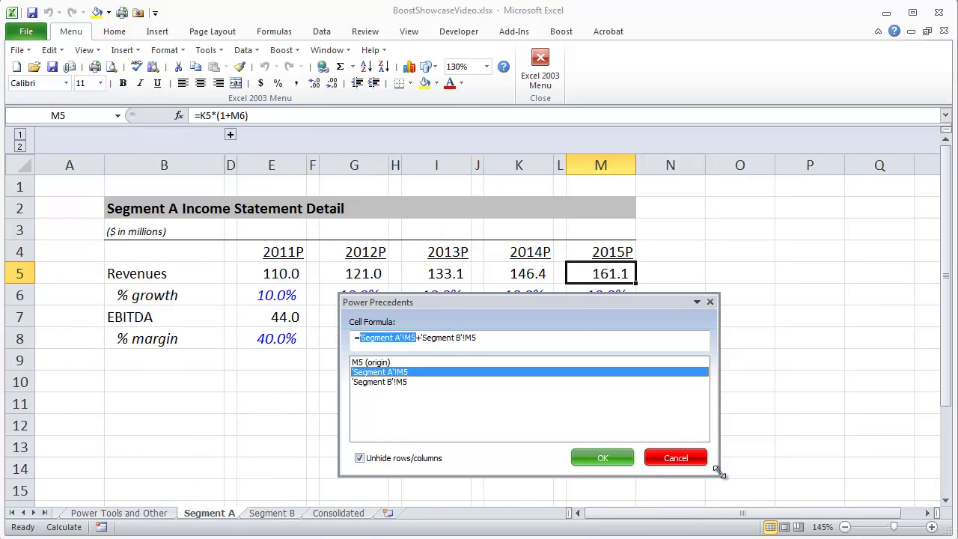
pyautogui.press('Down')
pyautogui.press('Down')
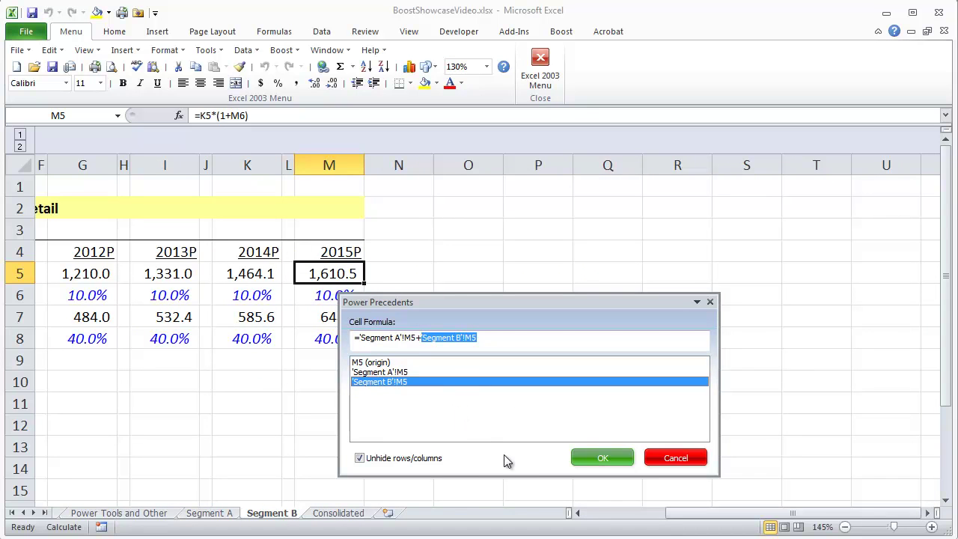
pyautogui.press('Up')
pyautogui.press('Up')
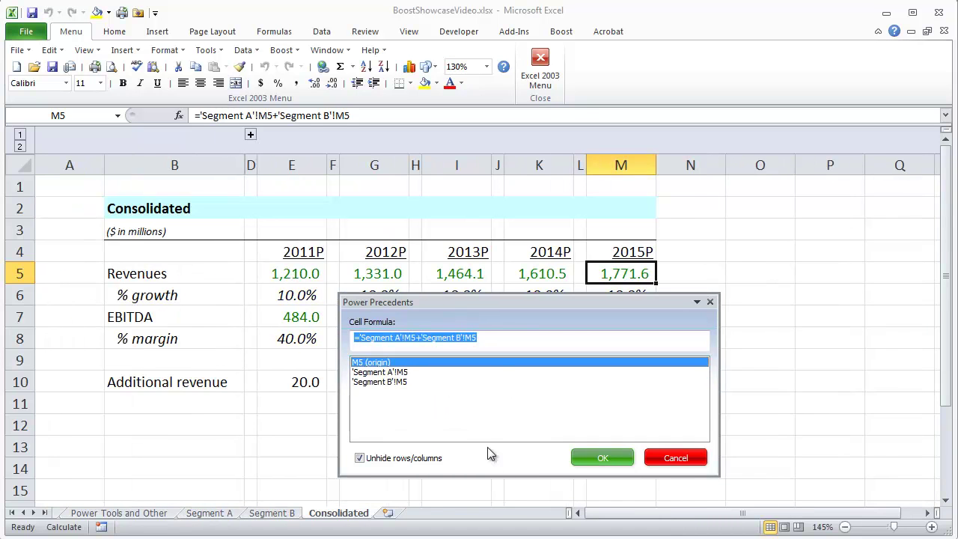
# Append +M10 to the formula of M5 from within Power Precedents and check the edited formula in the cell
pyautogui.click(500, 338)
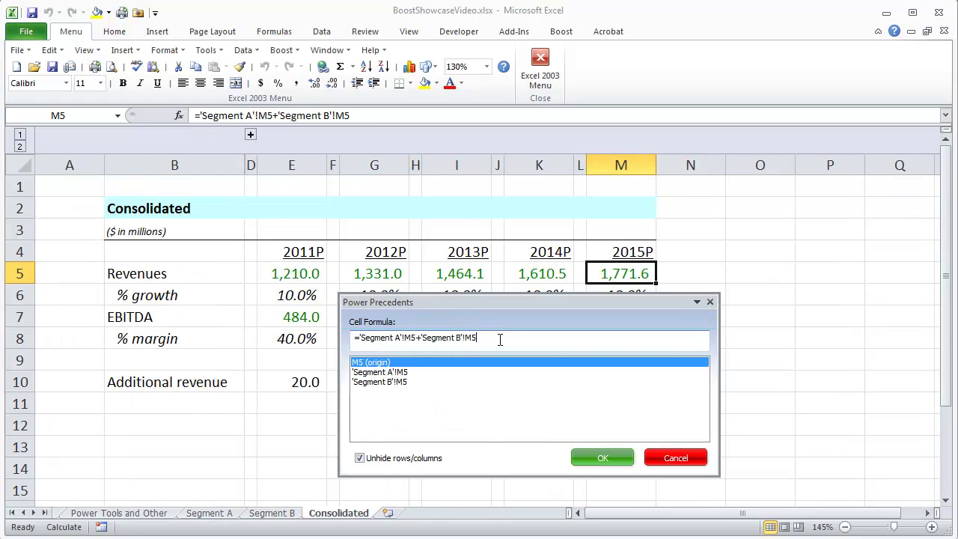
pyautogui.write('+')
pyautogui.moveTo(500, 303); pyautogui.dragTo(327, 187)
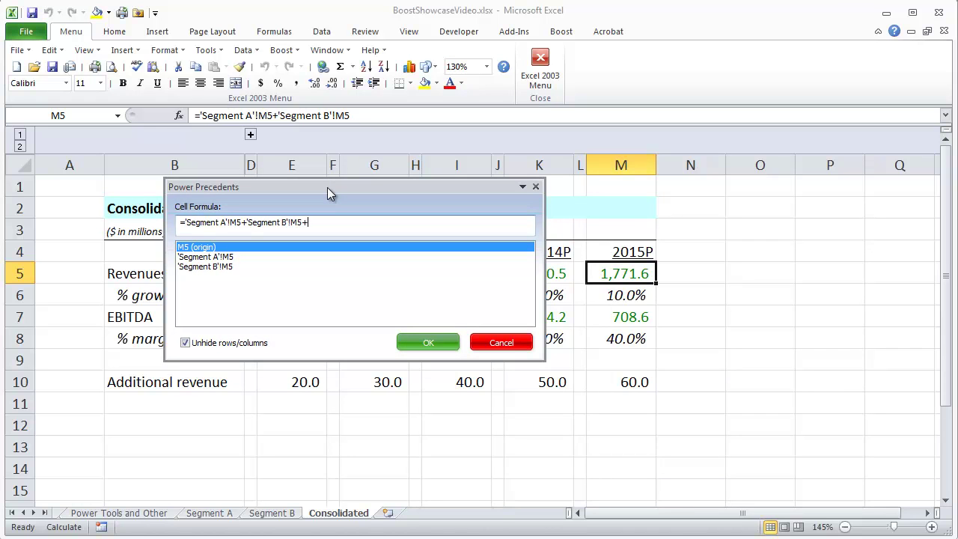
pyautogui.write('M10')
pyautogui.press('Return')
pyautogui.press('F2')
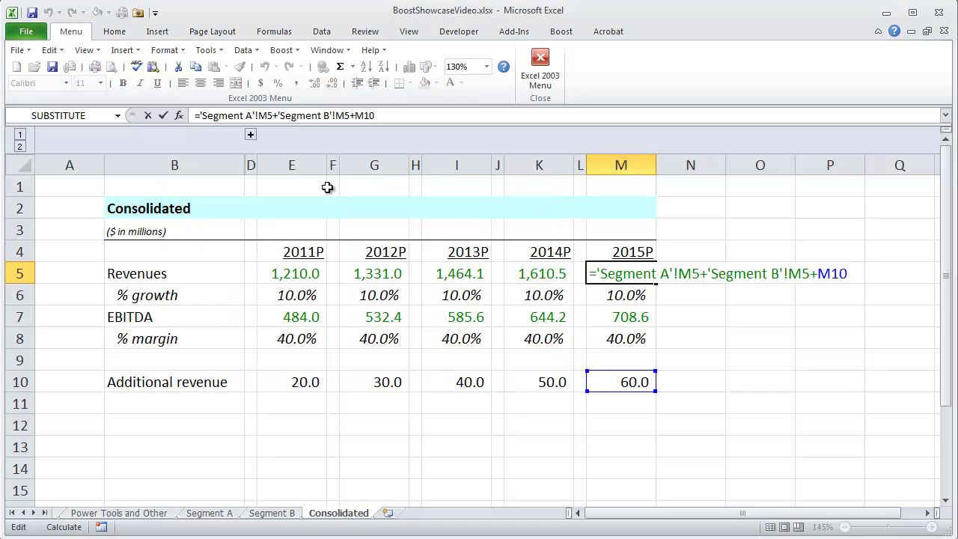
pyautogui.press('Escape')
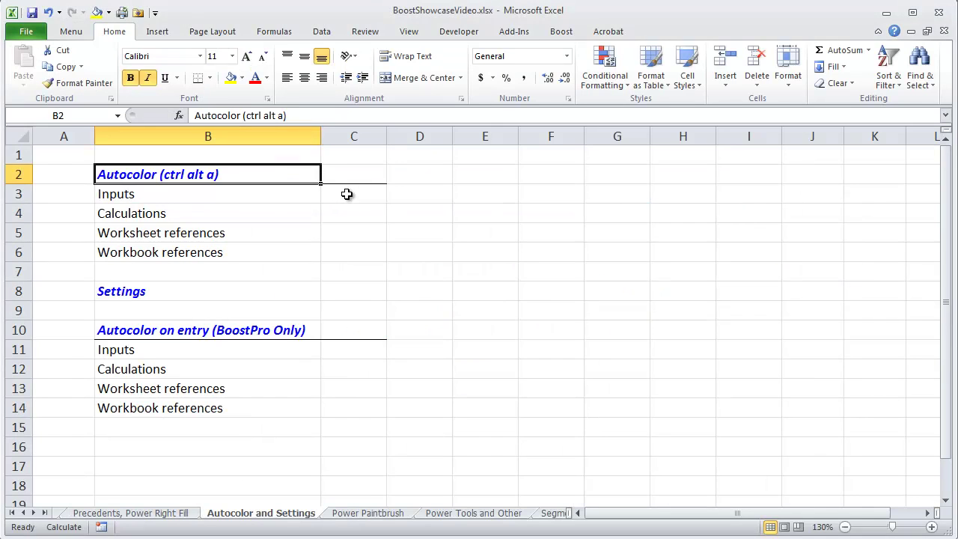
# On the Autocolor and Settings sheet, enter the input 100 in C3 and a formula referencing C3 in C4
pyautogui.click(347, 194)
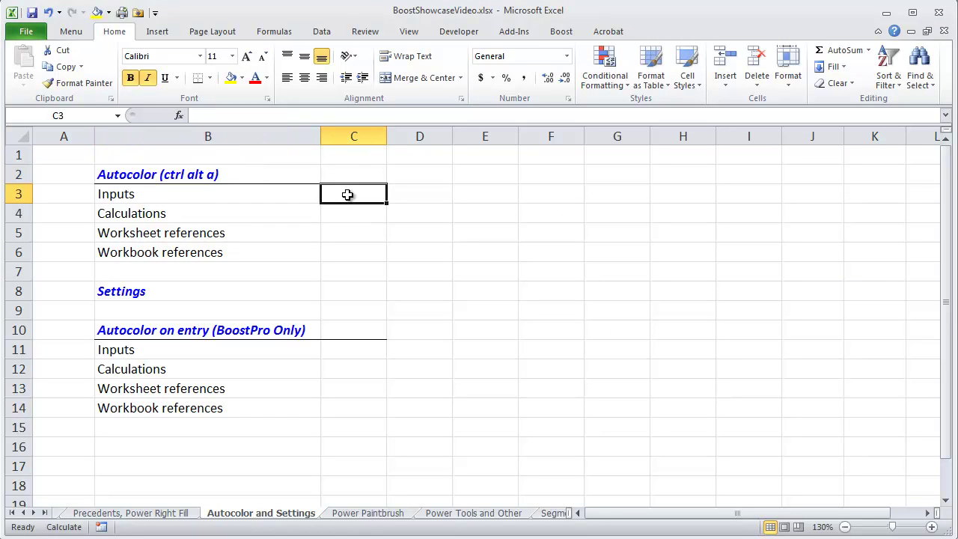
pyautogui.write('100')
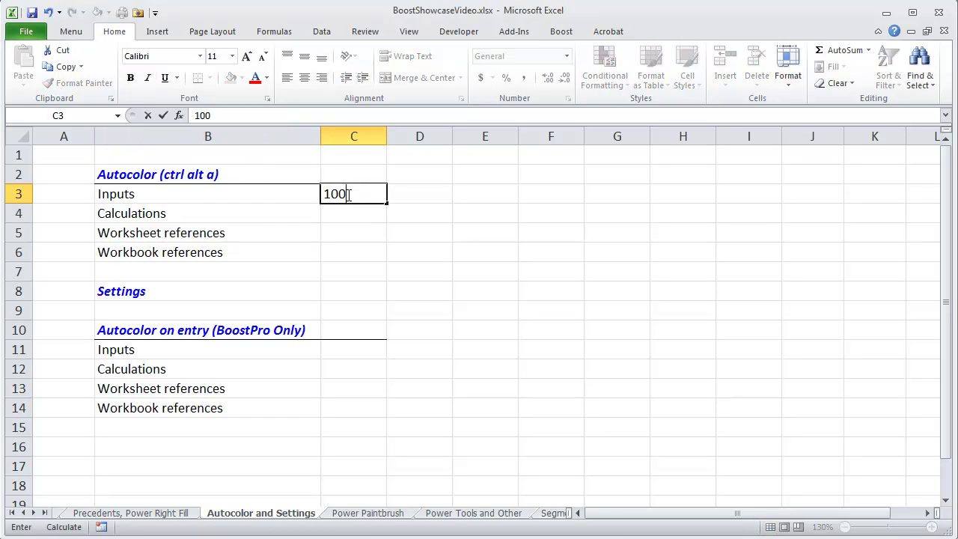
pyautogui.press('Return')
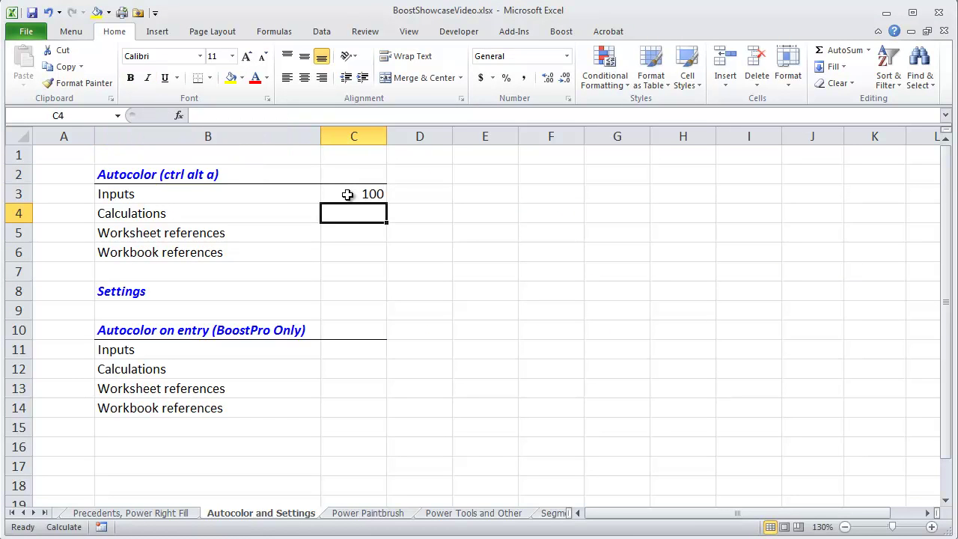
pyautogui.write('=')
pyautogui.press('Up')
pyautogui.hotkey('ctrl', 'Return')
# Link C5 to the 80.0 value in the lower table of the "Precedents, Power Right Fill" sheet
pyautogui.press('Down')
pyautogui.write('=')
pyautogui.hotkey('ctrl', 'pageup')
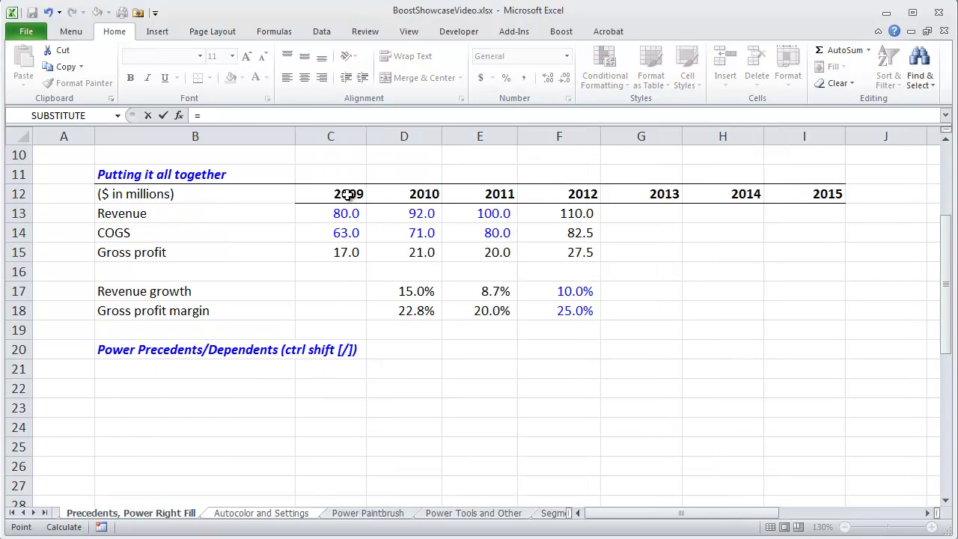
pyautogui.press('Down')
pyautogui.press('Down')
pyautogui.hotkey('ctrl', 'Return')
# Link C6 to cell E3 on Sheet1 of Book2 and autocolor the entries in C3:C6
pyautogui.press('Down')
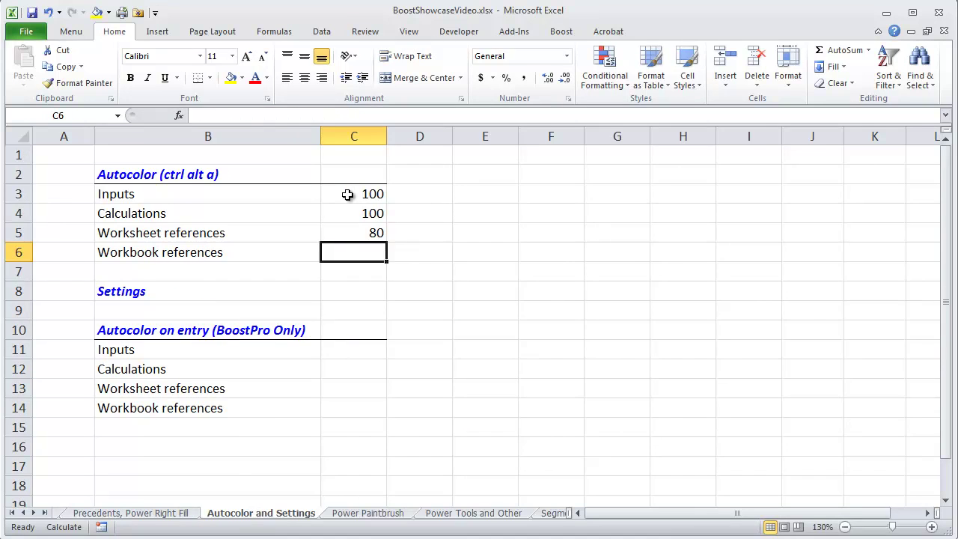
pyautogui.write('=')
pyautogui.hotkey('ctrl', 'Tab')
pyautogui.press('Right')
pyautogui.press('Right')
pyautogui.press('Right')
pyautogui.press('Right')
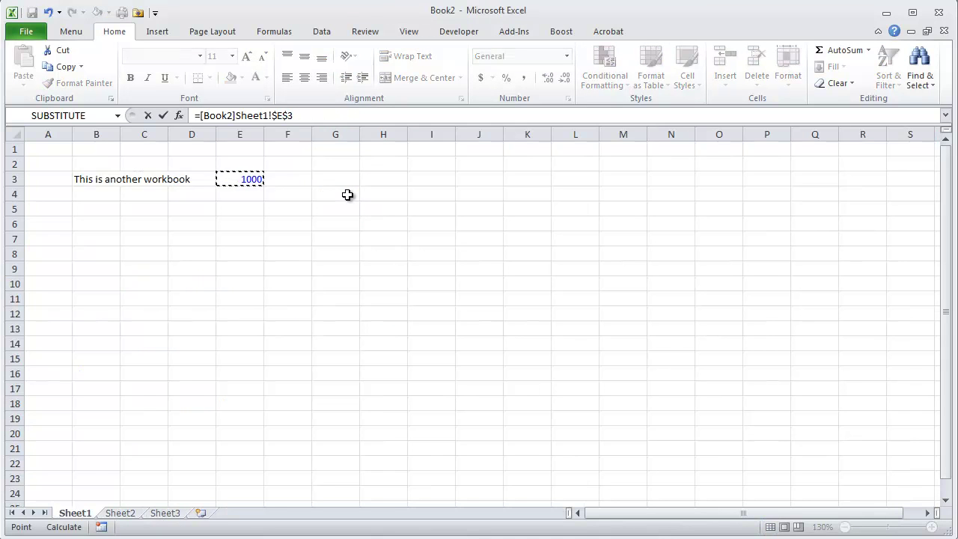
pyautogui.hotkey('ctrl', 'Return')
pyautogui.keyDown('shift'); pyautogui.click(348, 194); pyautogui.keyUp('shift')
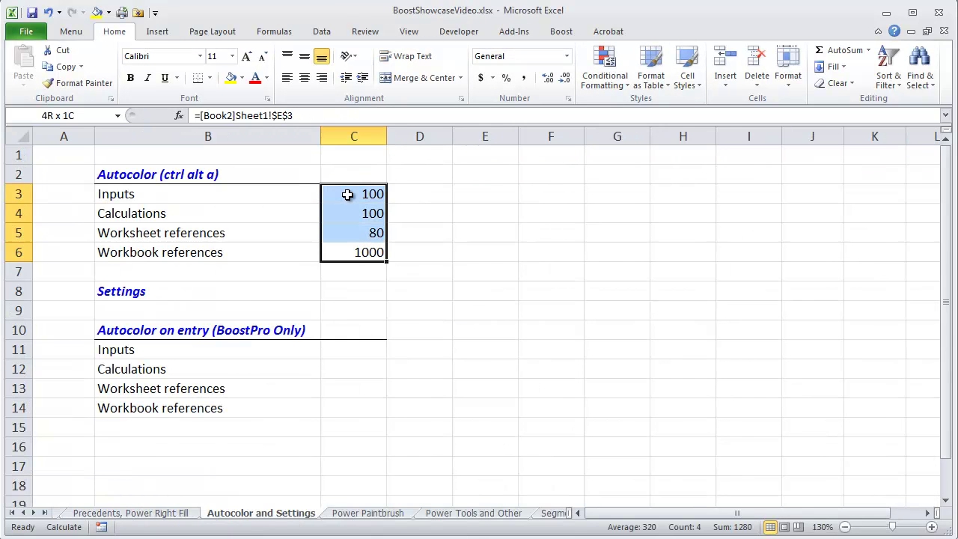
pyautogui.hotkey('ctrl', 'alt', 'a')
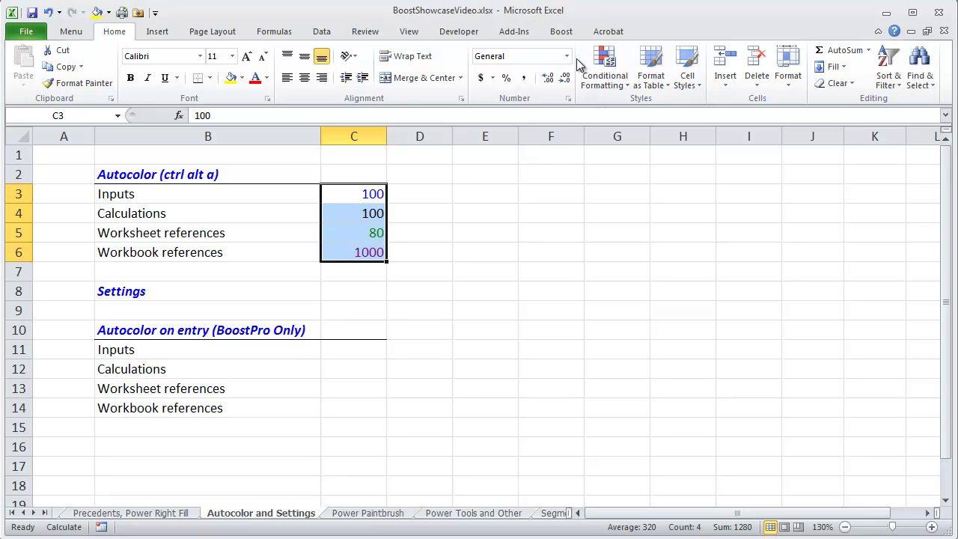
# In the Boost general settings, set the AutoColor color for inputs to yellow and apply the change
pyautogui.click(561, 31)
pyautogui.click(545, 72)
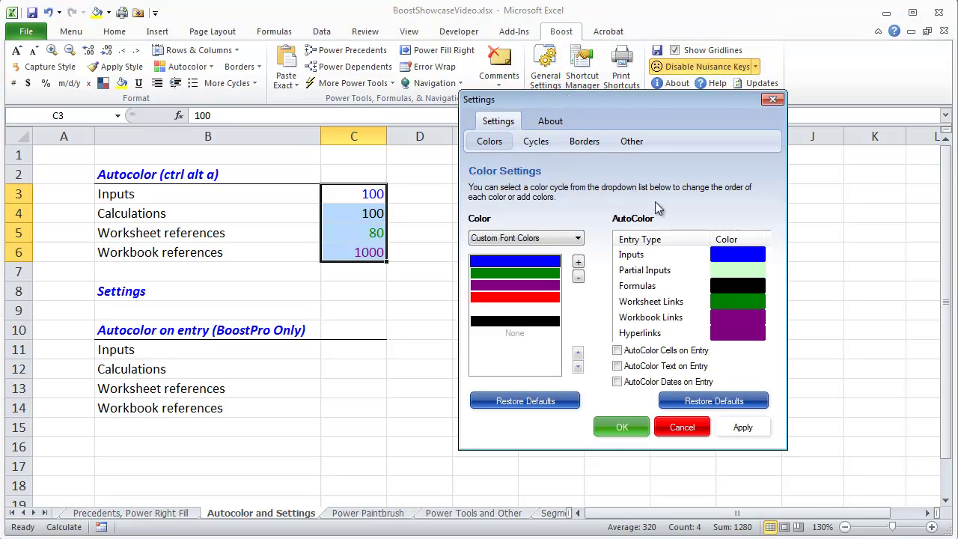
pyautogui.click(748, 260)
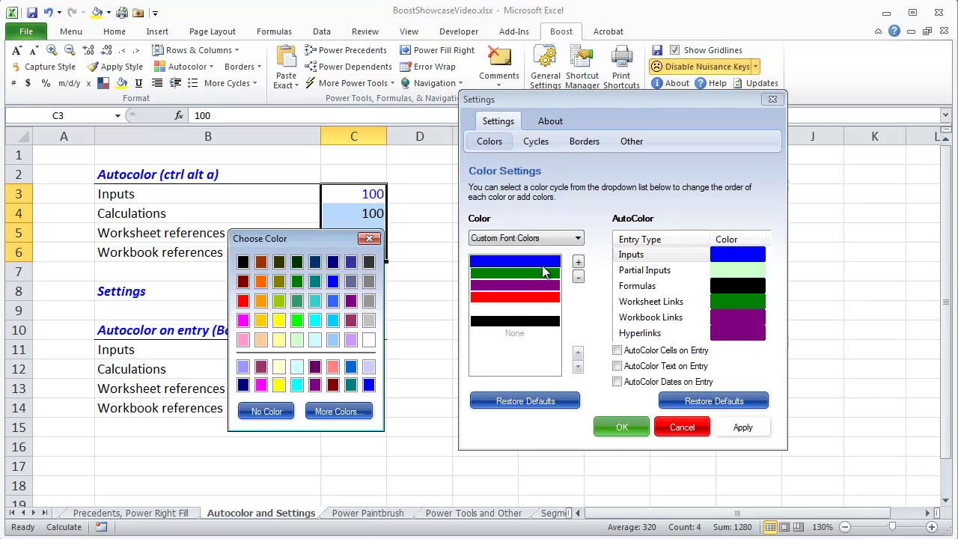
pyautogui.click(278, 385)
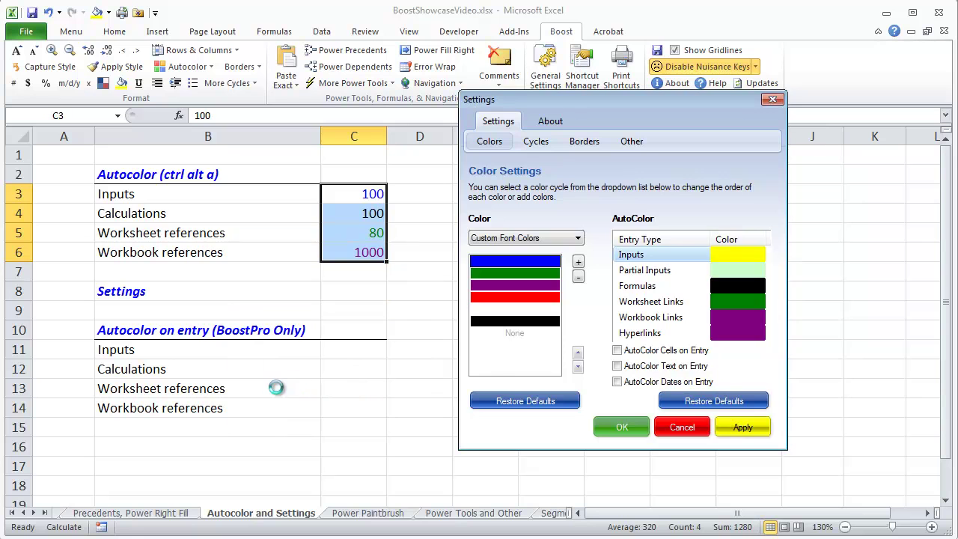
pyautogui.click(741, 428)
pyautogui.click(620, 428)
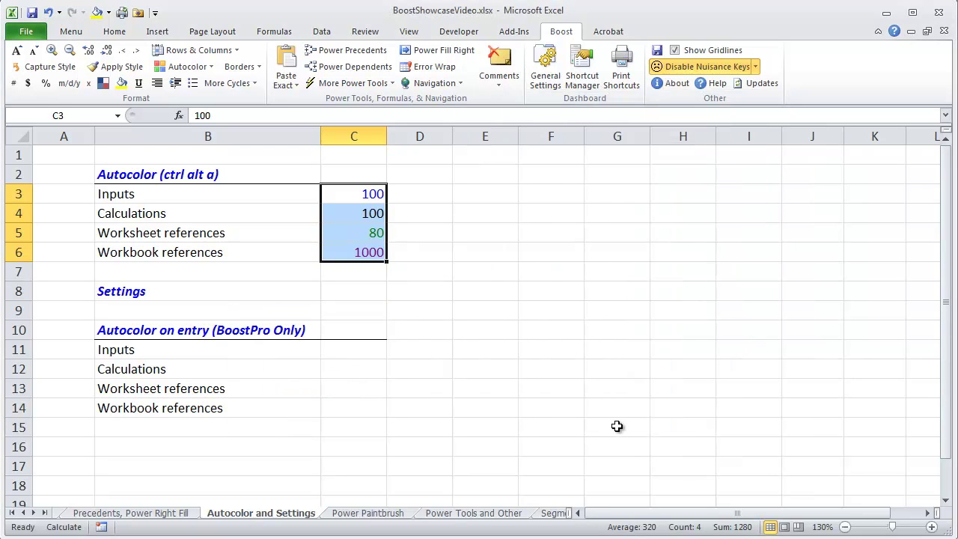
# Autocolor the entries in C3:C6 again with the new input color
pyautogui.hotkey('ctrl', 'alt', 'a')
pyautogui.press('Down')
pyautogui.press('Down')
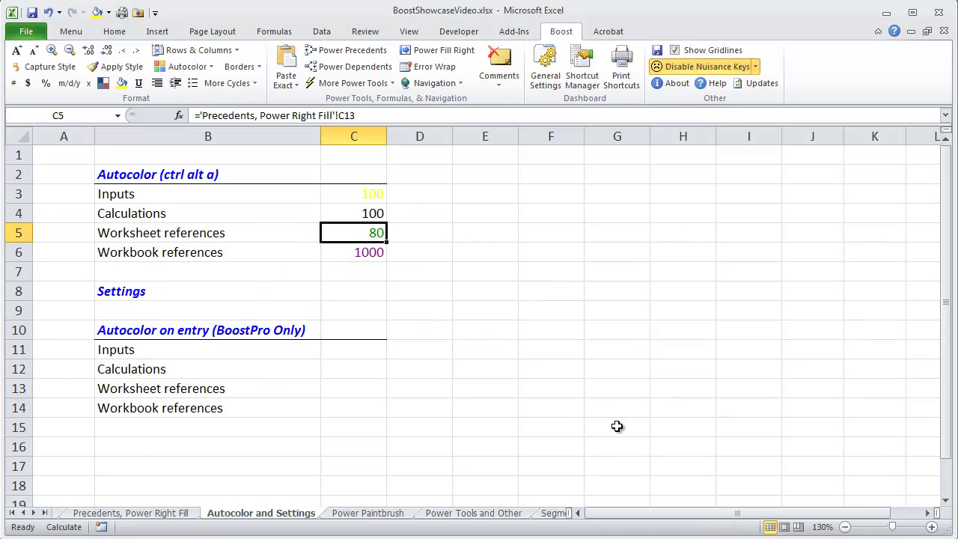
# Enable AutoColor Cells on Entry in the Boost general settings and apply it
pyautogui.click(547, 81)
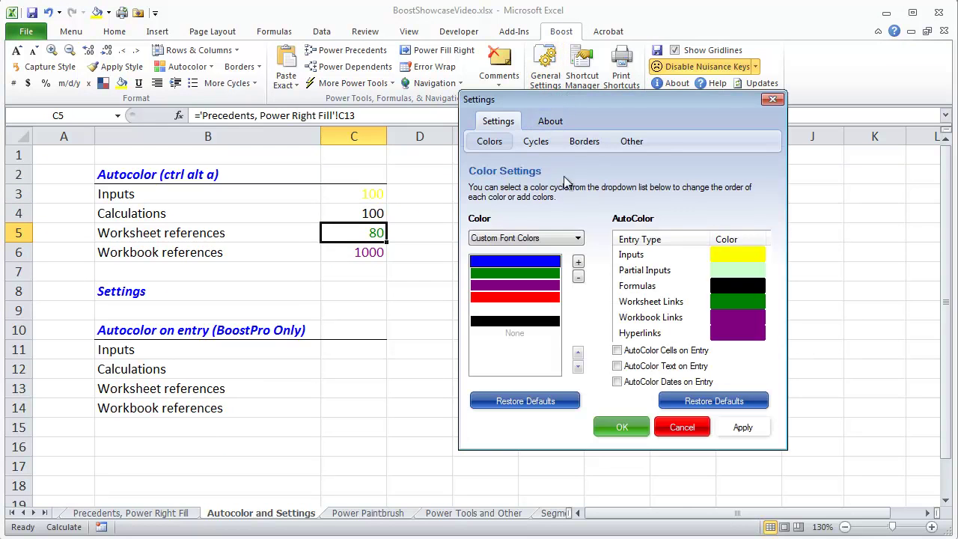
pyautogui.click(617, 350)
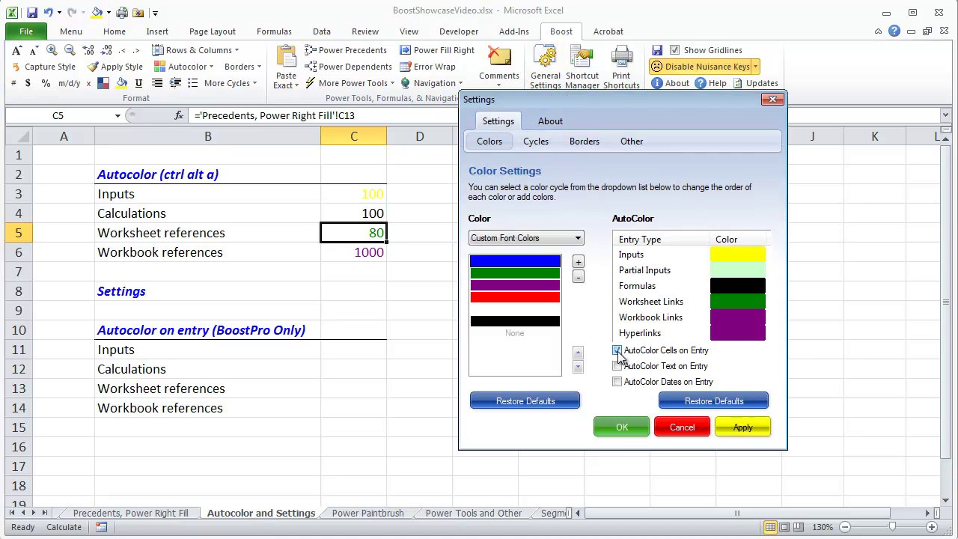
pyautogui.click(741, 431)
pyautogui.click(620, 426)
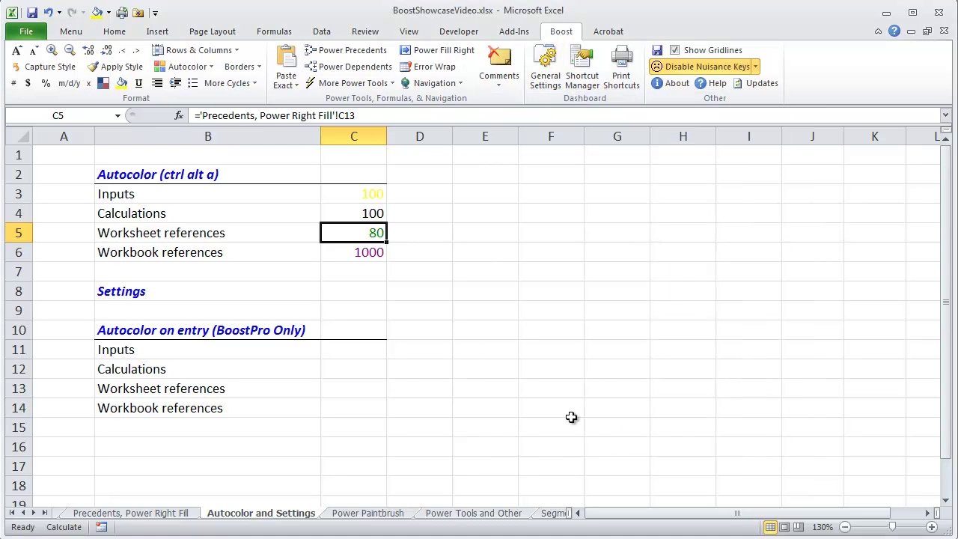
# Enter the input 100 in C11 and a formula referencing C11 in C12
pyautogui.click(370, 352)
pyautogui.write('100')
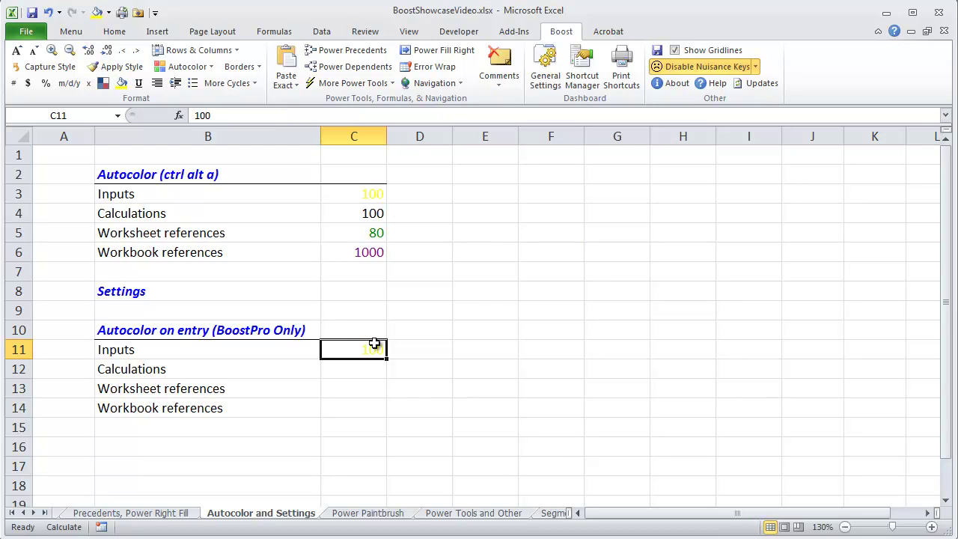
pyautogui.press('Return')
pyautogui.write('=')
pyautogui.click(375, 346)
pyautogui.press('Return')
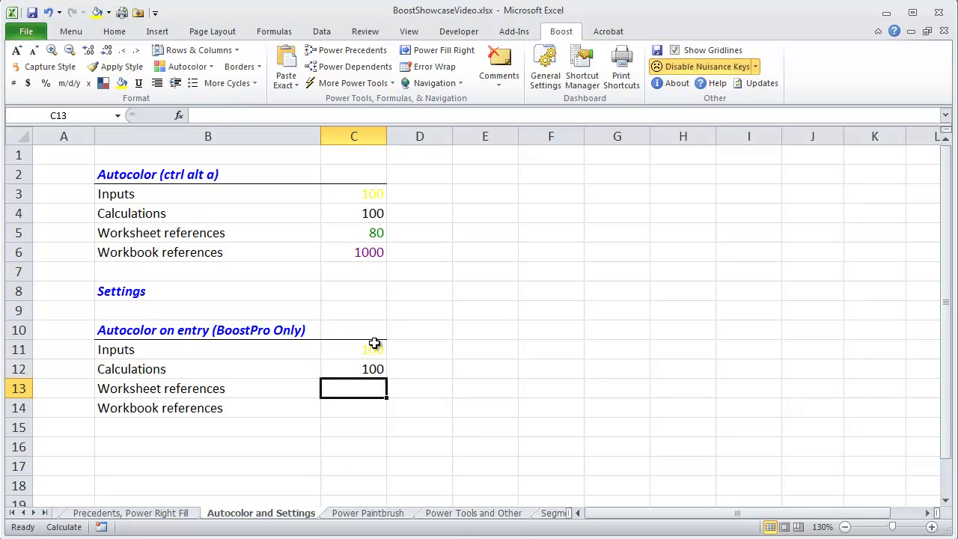
# Link C13 to cell C13, the 2009 revenue, on the "Precedents, Power Right Fill" sheet
pyautogui.write('=')
pyautogui.hotkey('ctrl', 'pageup')
pyautogui.press('Down')
pyautogui.press('Down')
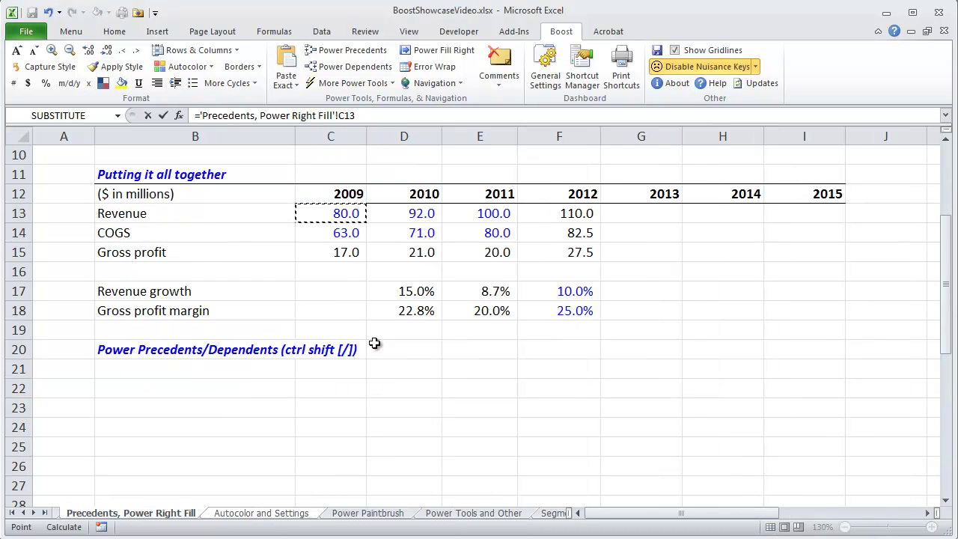
pyautogui.press('Return')
# Link C14 to cell E3 on Sheet1 of Book2
pyautogui.write('=')
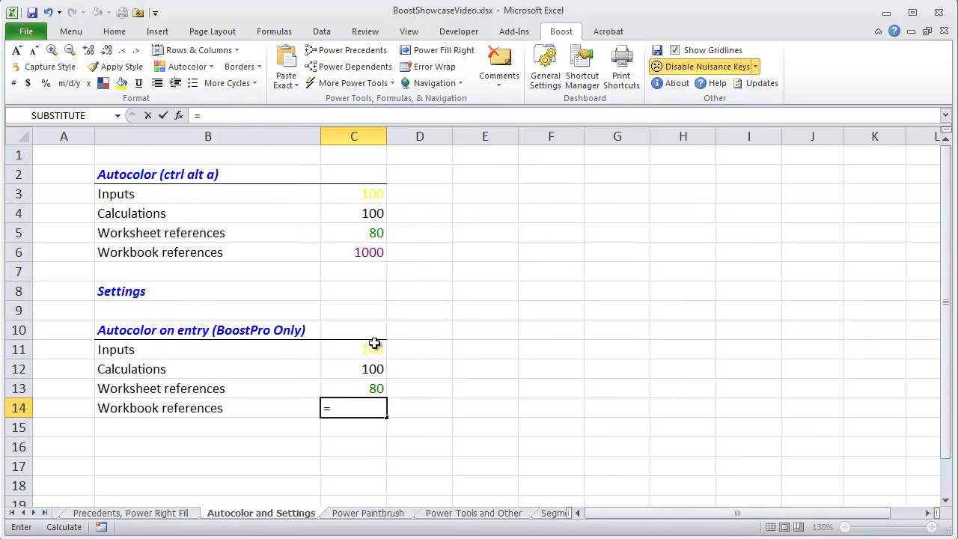
pyautogui.hotkey('ctrl', 'Tab')
pyautogui.press('Down')
pyautogui.press('Down')
pyautogui.press('Right')
pyautogui.press('Right')
pyautogui.press('Right')
pyautogui.press('Return')
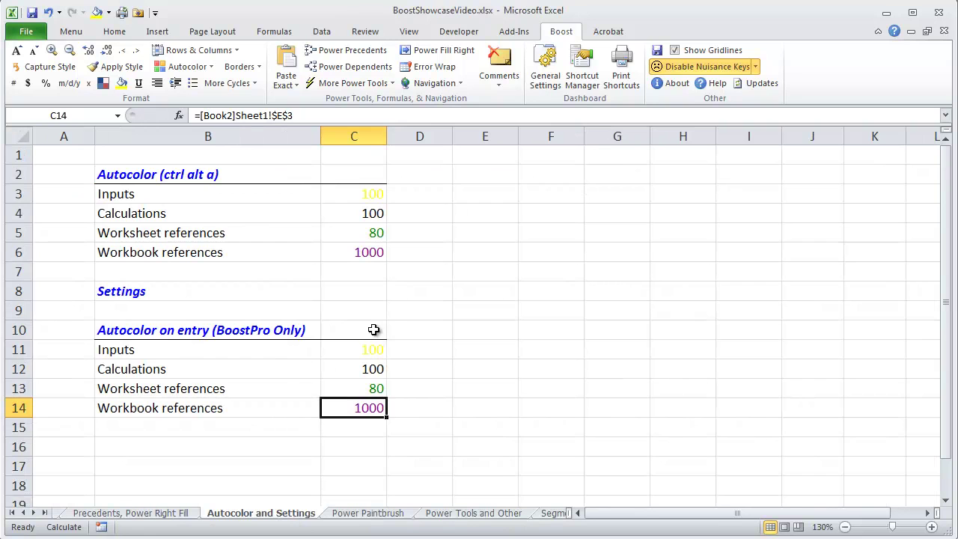
# On the Power Paintbrush sheet, capture the date, operating data and special items formats in C4:C6 for the custom cycle
pyautogui.click(388, 515)
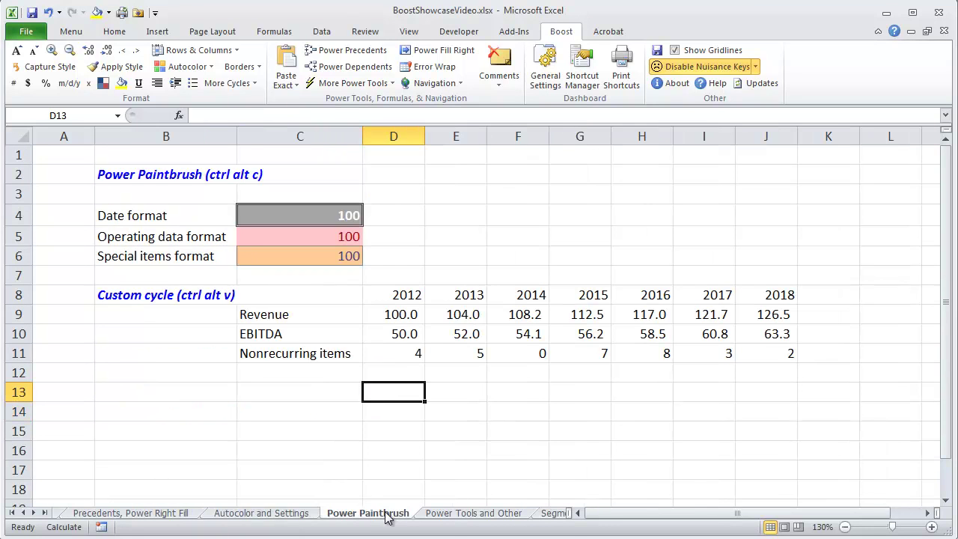
pyautogui.click(318, 214)
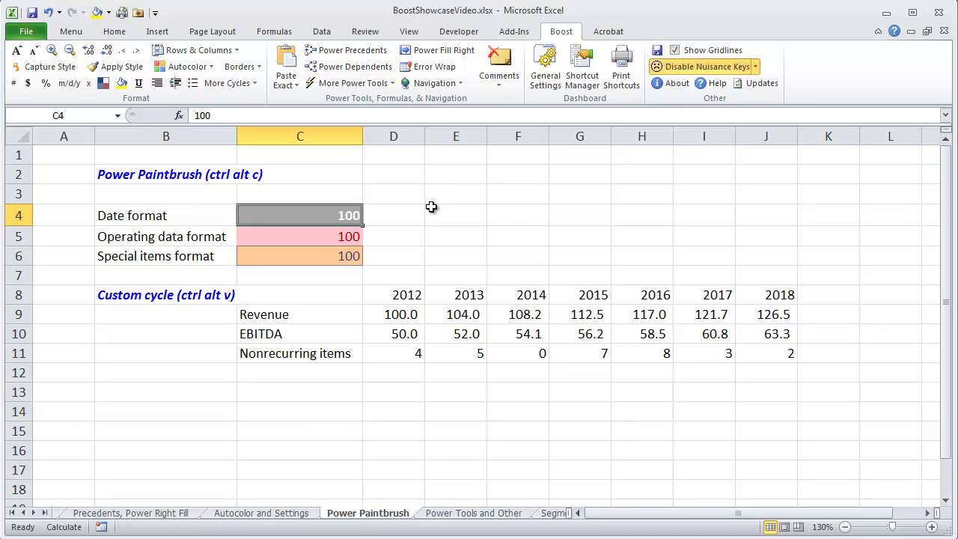
pyautogui.hotkey('ctrl', 'alt', 'c')
pyautogui.press('Down')
pyautogui.press('Down')
# Run the custom cycle on the years in D8:J8 until they take the gray date format
pyautogui.press('Right')
pyautogui.press('Down')
pyautogui.press('Down')
pyautogui.hotkey('ctrl', 'shift', 'Right')
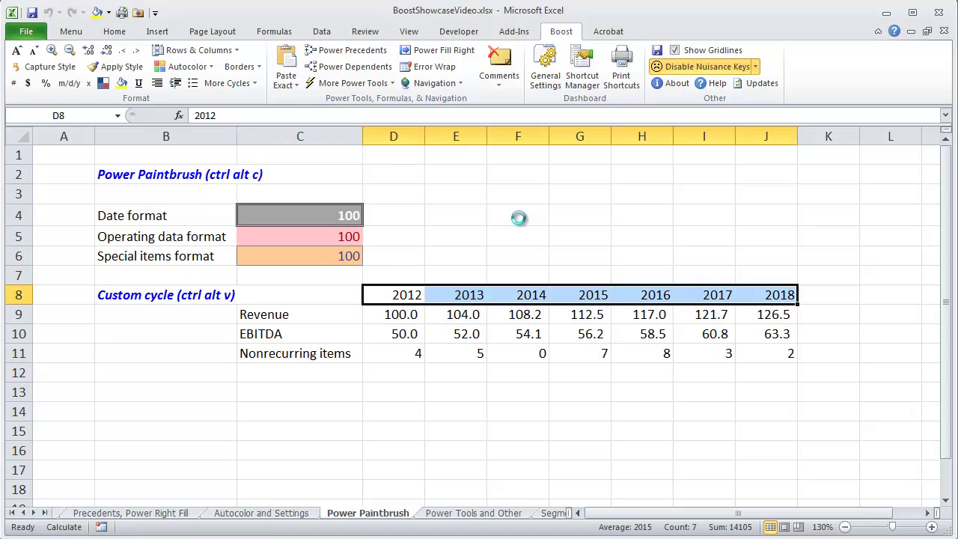
pyautogui.hotkey('ctrl', 'alt', 'v')
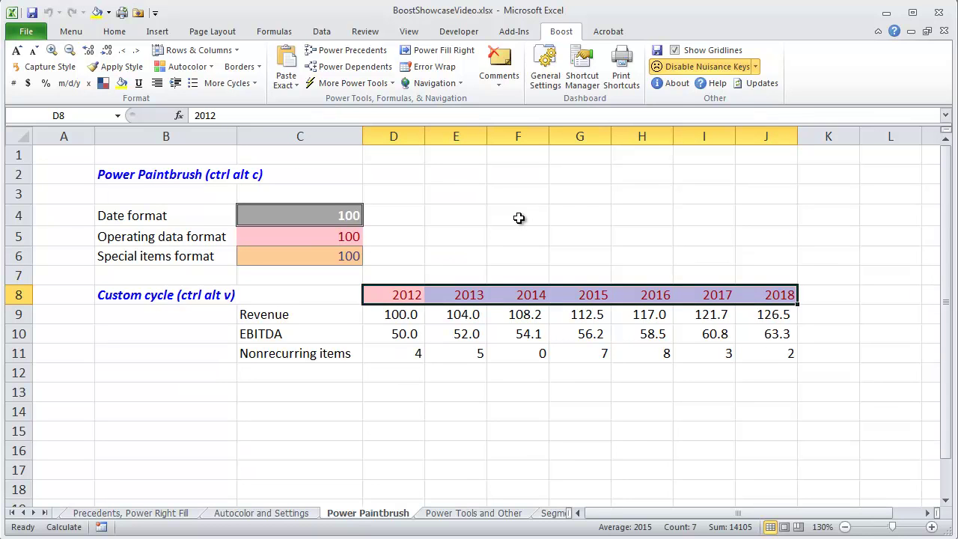
pyautogui.hotkey('ctrl', 'alt', 'v')
# Apply the pink operating data format from the custom cycle to the Revenue and EBITDA values in D9:J10
pyautogui.press('Down')
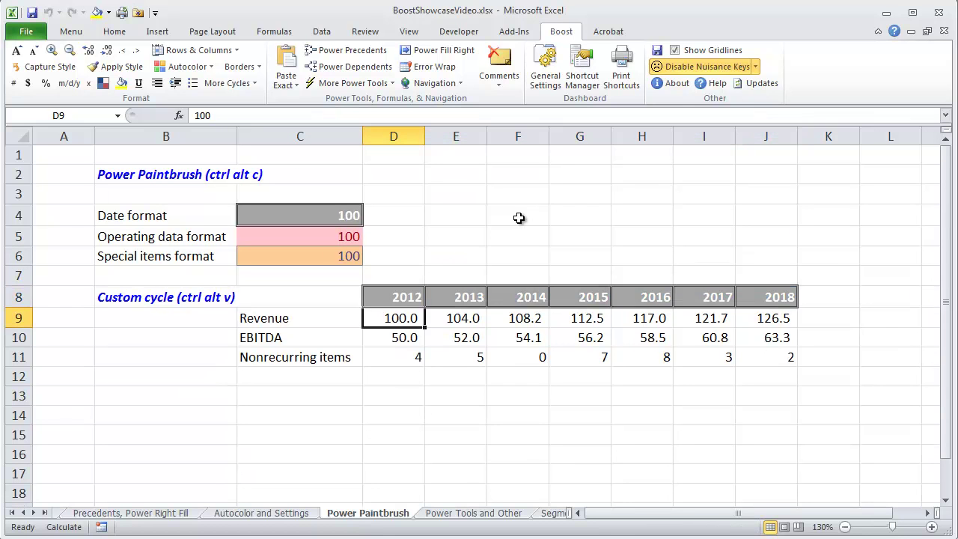
pyautogui.hotkey('shift', 'Down')
pyautogui.hotkey('ctrl', 'shift', 'Right')
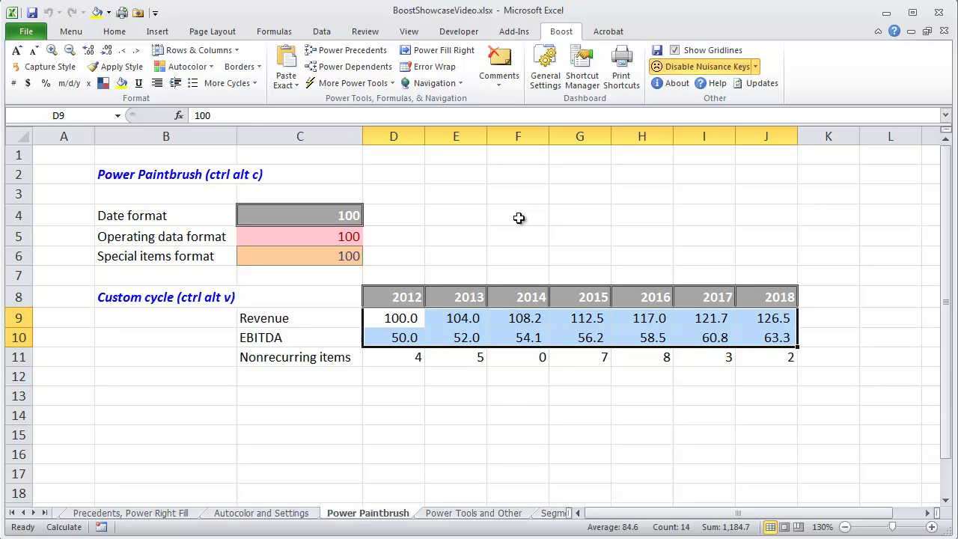
pyautogui.hotkey('ctrl', 'alt', 'c')
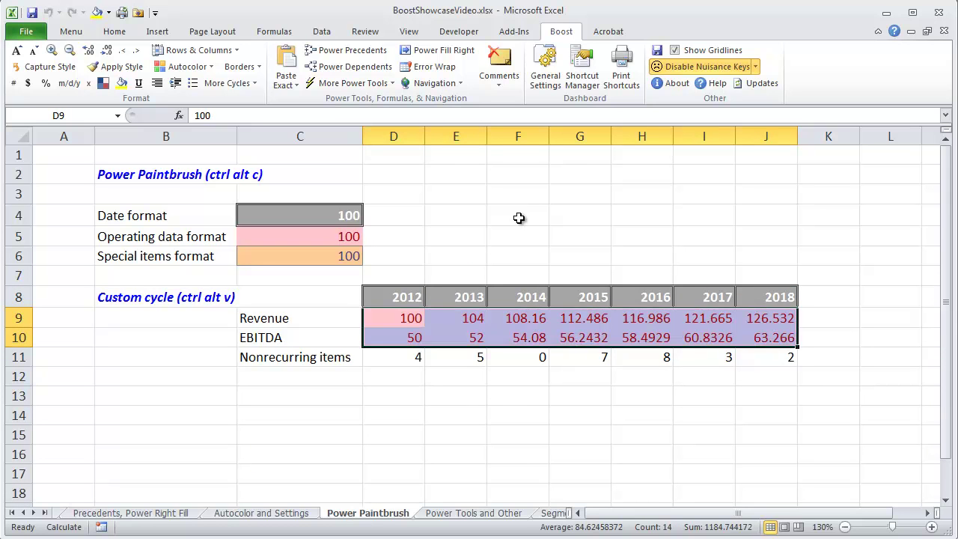
# Run the custom cycle on the nonrecurring items in D11:J11 until they take the orange special items format
pyautogui.press('Down')
pyautogui.press('Down')
pyautogui.hotkey('ctrl', 'shift', 'Right')
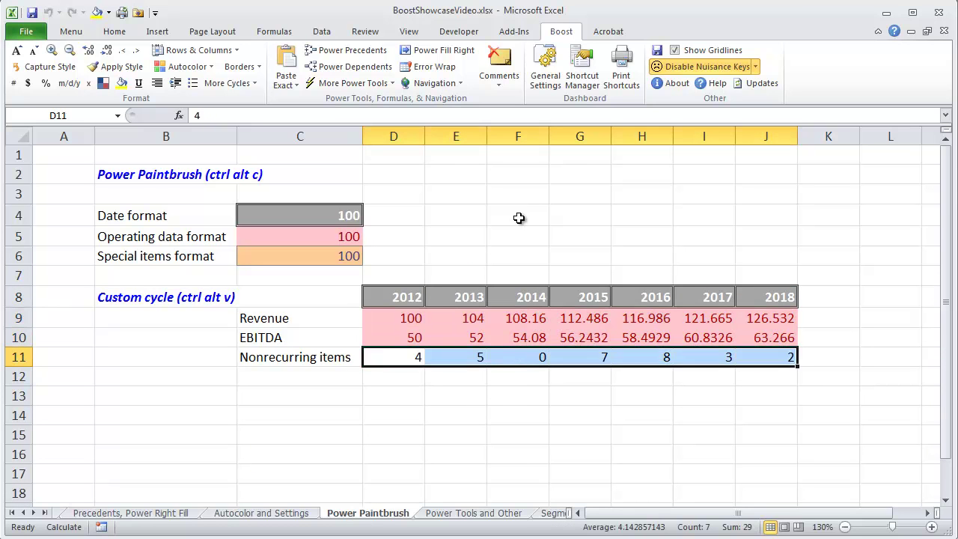
pyautogui.hotkey('ctrl', 'alt', 'c')
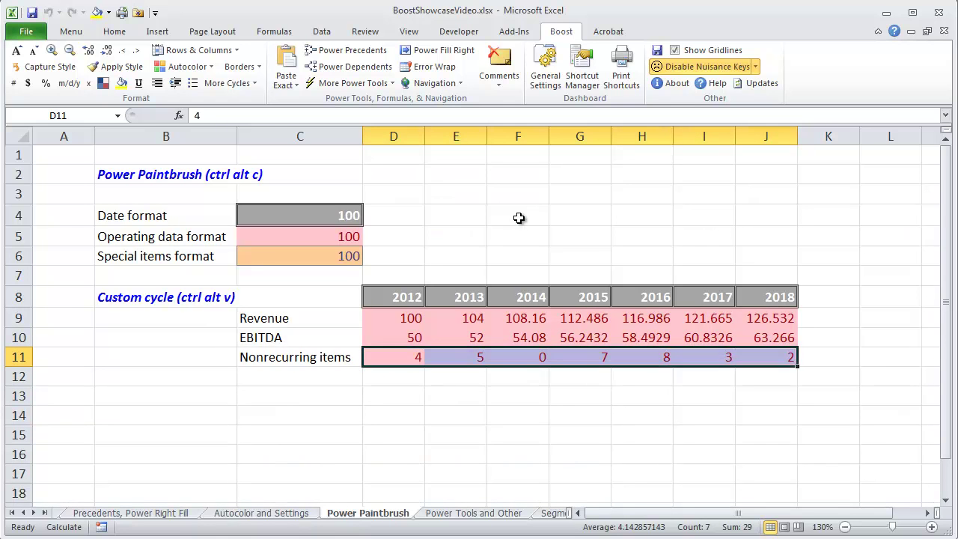
pyautogui.hotkey('ctrl', 'alt', 'c')
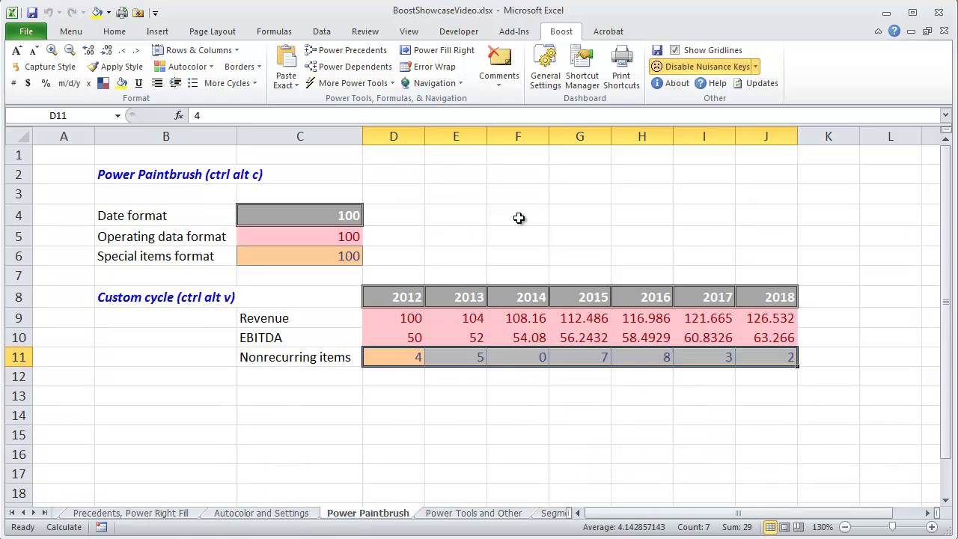
pyautogui.press('Left')
pyautogui.press('Left')
pyautogui.press('Down')
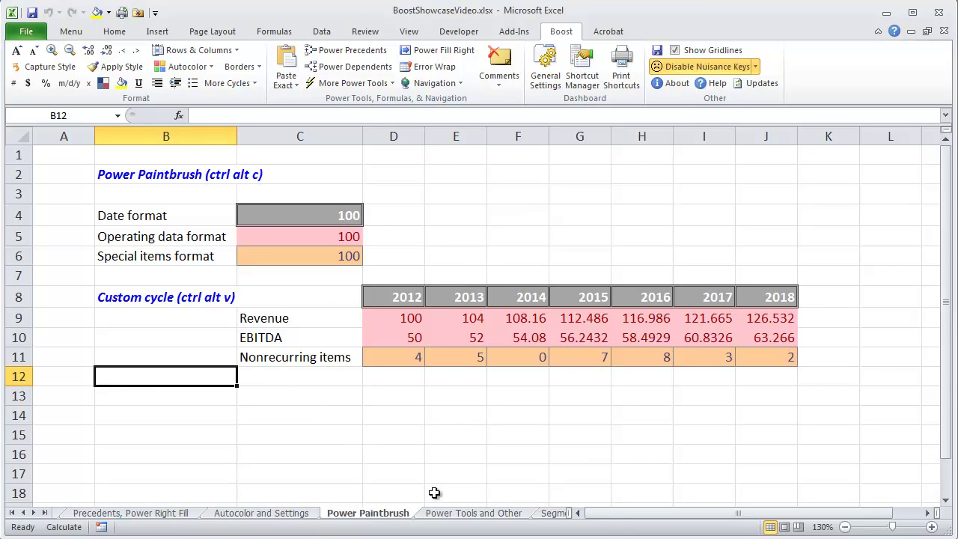
# On the Power Tools and Other sheet, toggle the gridlines on and off repeatedly and end with them hidden
pyautogui.click(463, 515)
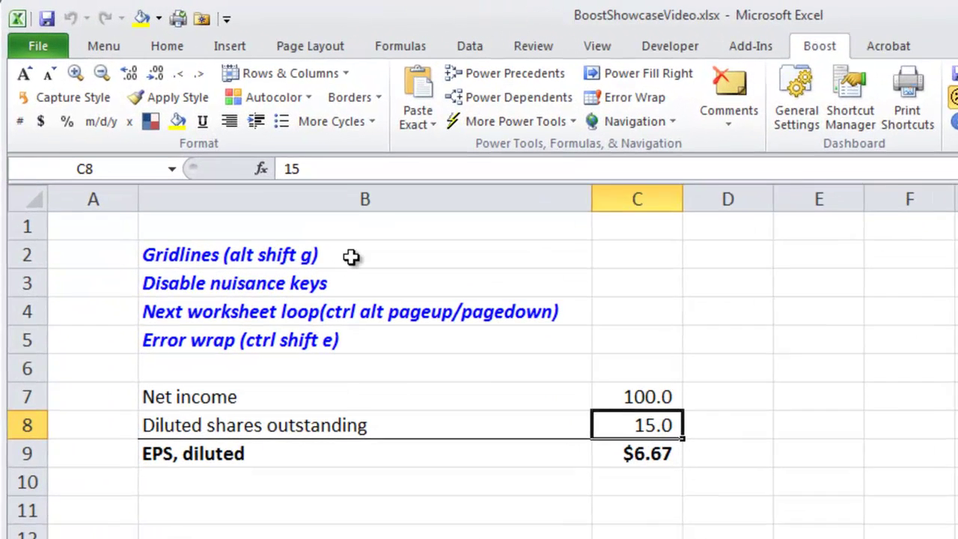
pyautogui.click(351, 257)
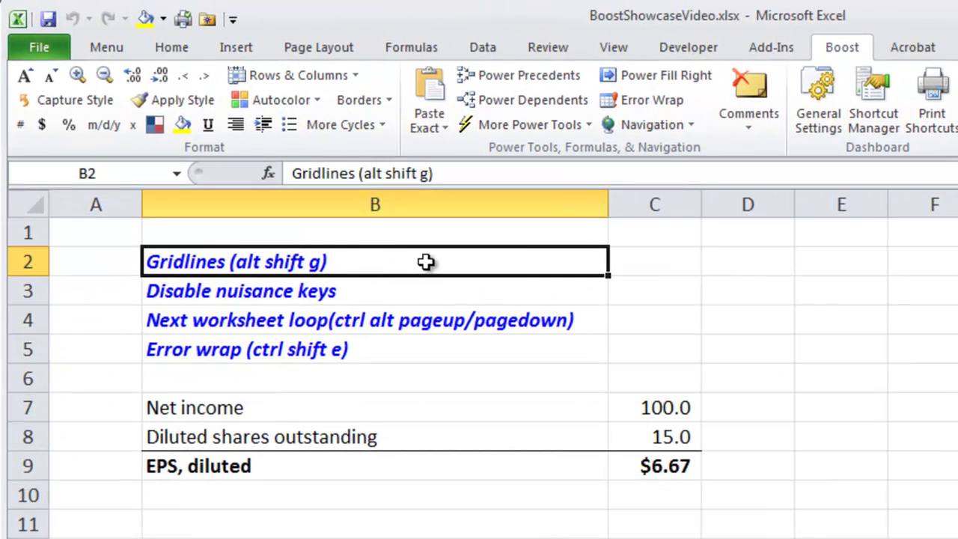
pyautogui.hotkey('alt', 'shift', 'g')
pyautogui.hotkey('alt', 'shift', 'g')
pyautogui.hotkey('alt', 'shift', 'g')
pyautogui.hotkey('alt', 'shift', 'g')
pyautogui.hotkey('alt', 'shift', 'g')
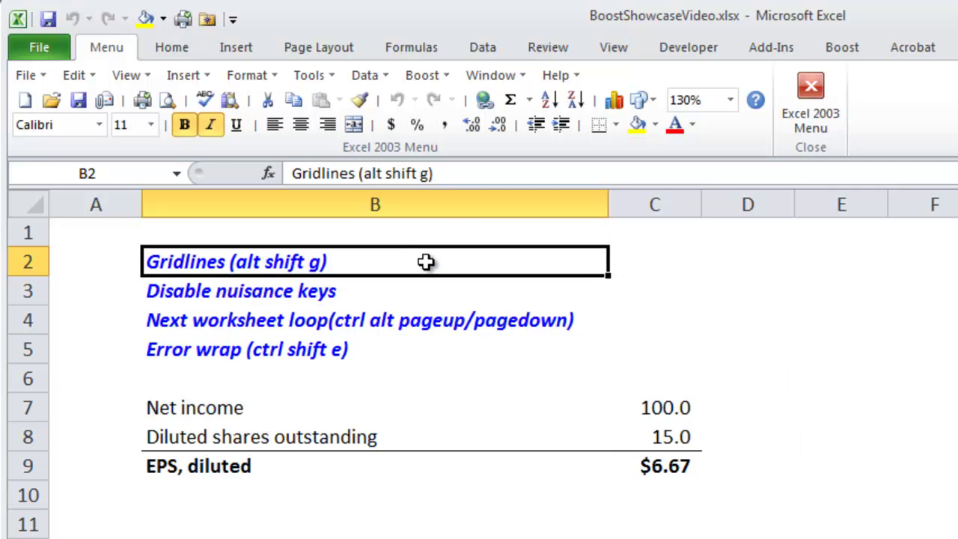
# Review which keys the Disable Nuisance Keys option covers, without changing any of them
pyautogui.press('Down')
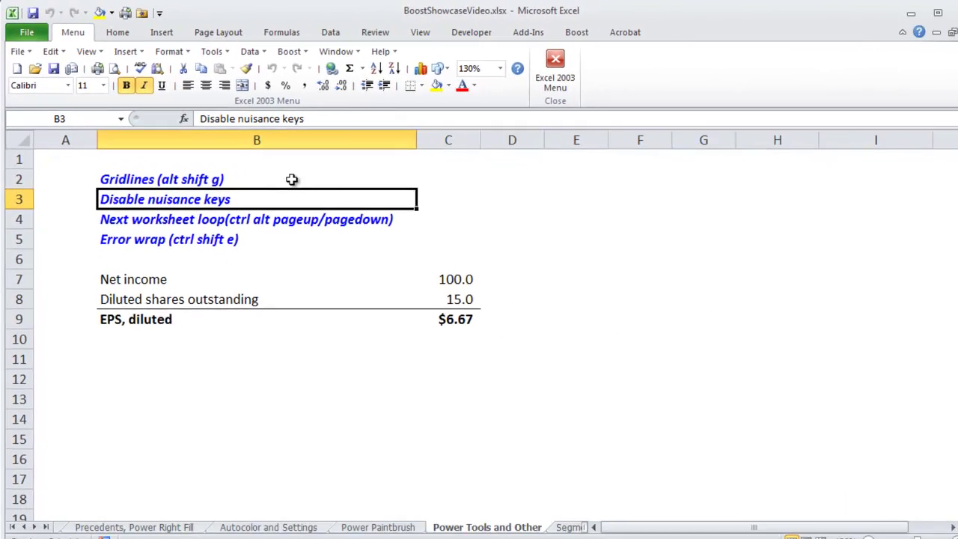
pyautogui.click(562, 32)
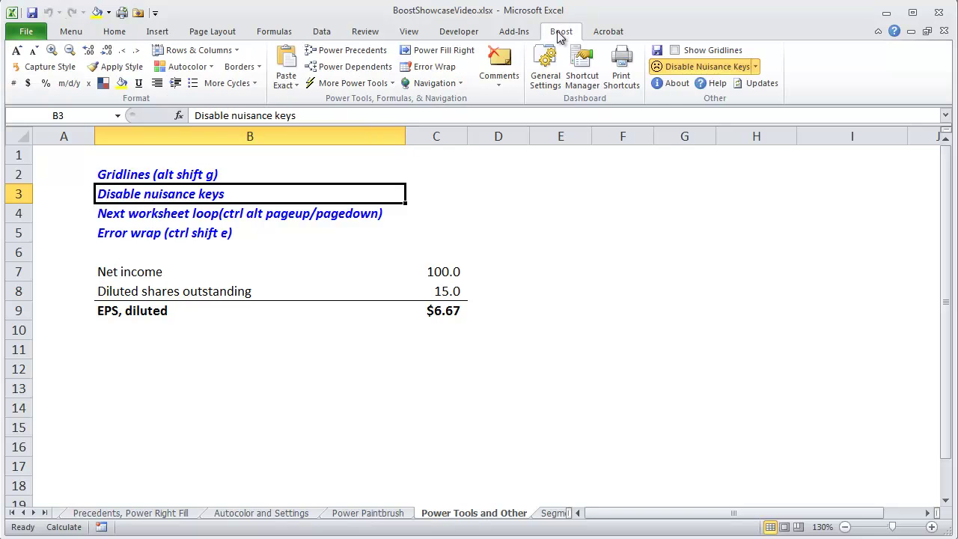
pyautogui.click(756, 67)
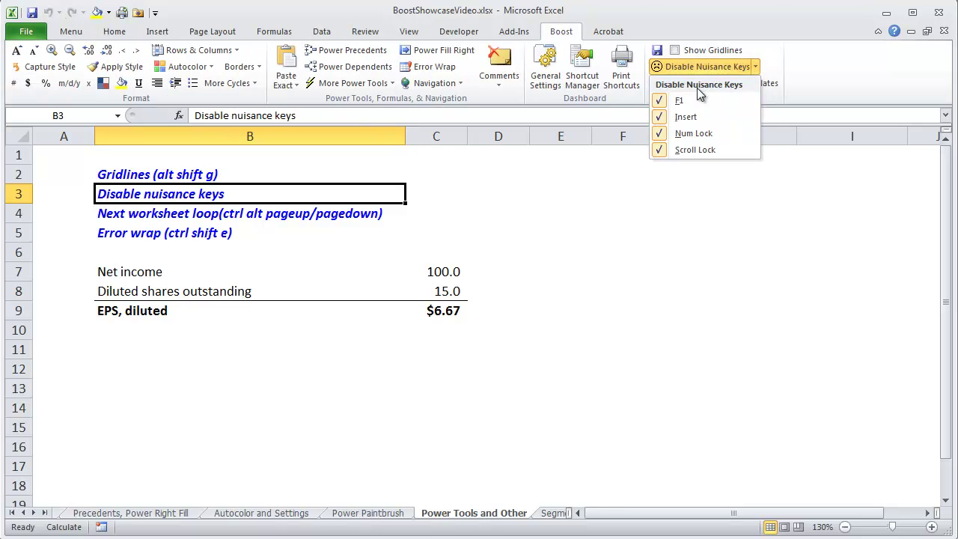
pyautogui.click(449, 208)
# Loop forward through the workbook's sheets with Boost's next worksheet loop, wrapping from the last sheet to the first
pyautogui.click(223, 216)
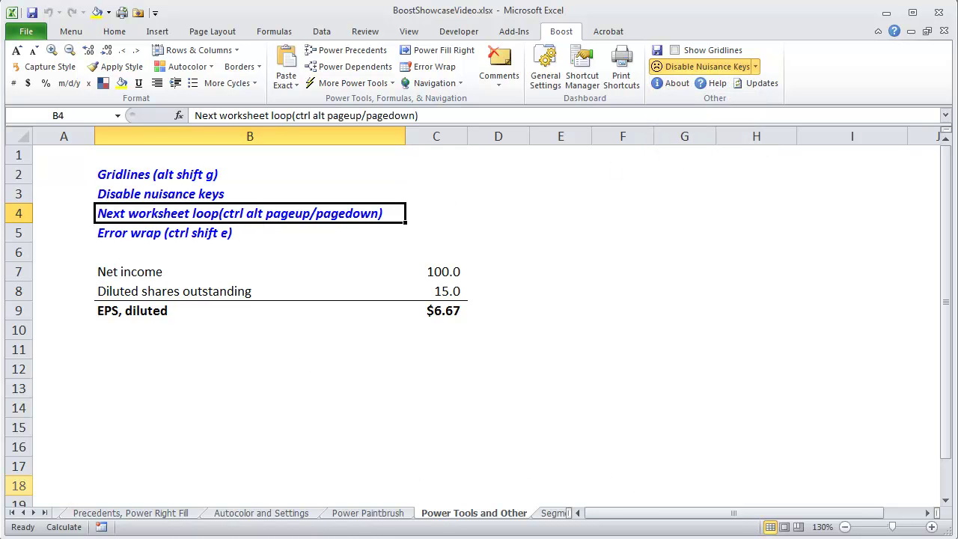
pyautogui.hotkey('ctrl', 'alt', 'pagedown')
pyautogui.hotkey('ctrl', 'alt', 'pagedown')
pyautogui.hotkey('ctrl', 'alt', 'pagedown')
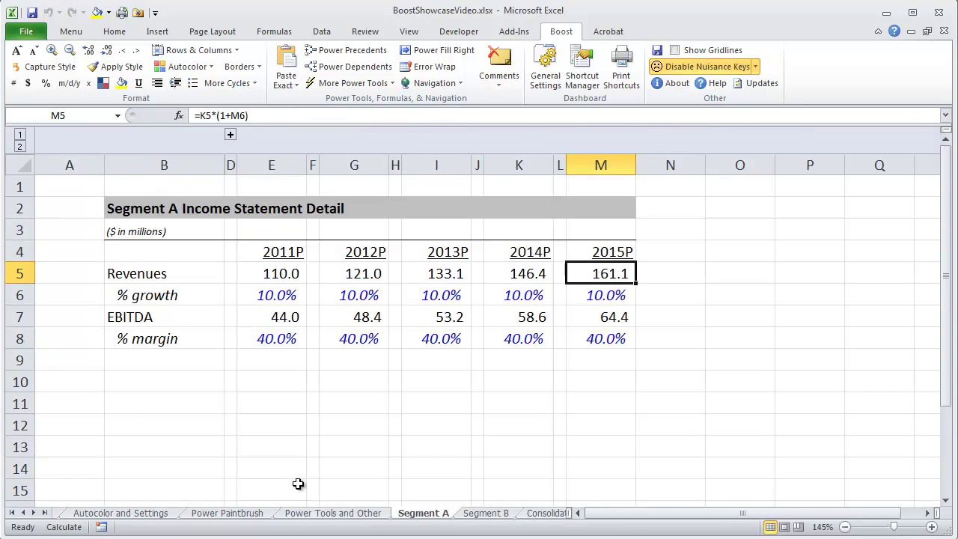
pyautogui.hotkey('ctrl', 'alt', 'pagedown')
pyautogui.hotkey('ctrl', 'alt', 'pagedown')
pyautogui.hotkey('ctrl', 'alt', 'pagedown')
pyautogui.hotkey('ctrl', 'alt', 'pagedown')
pyautogui.hotkey('ctrl', 'alt', 'pagedown')
pyautogui.hotkey('ctrl', 'alt', 'pagedown')
pyautogui.hotkey('ctrl', 'alt', 'pagedown')
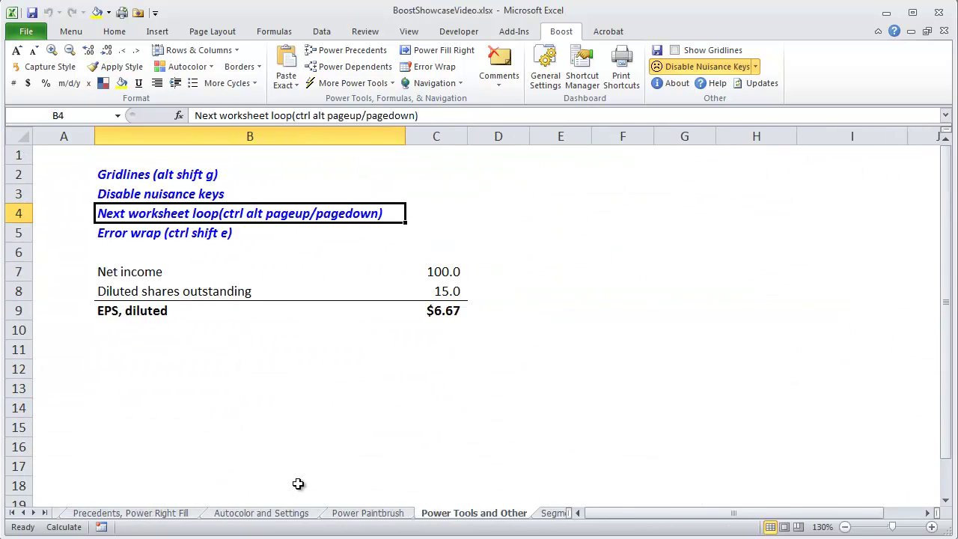
pyautogui.hotkey('ctrl', 'alt', 'pagedown')
pyautogui.hotkey('ctrl', 'alt', 'pagedown')
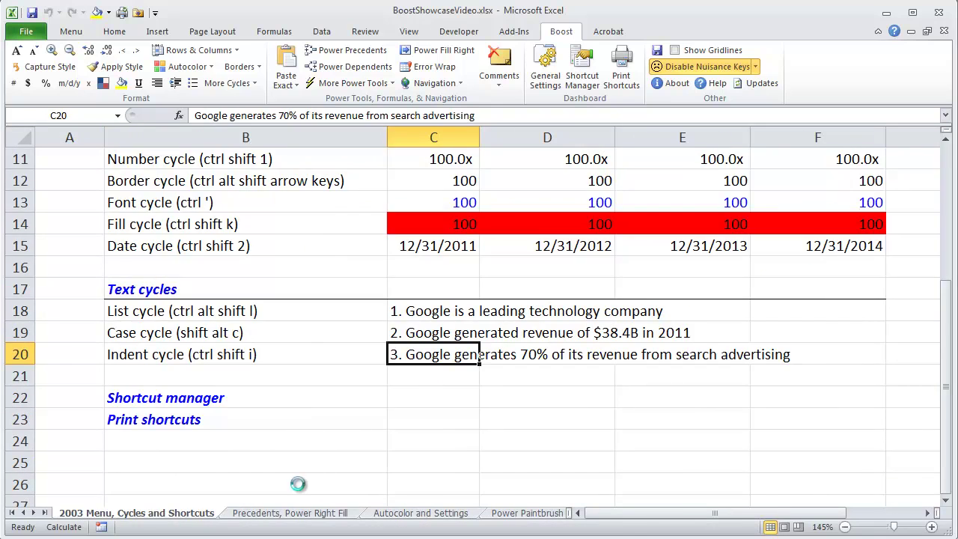
pyautogui.hotkey('ctrl', 'alt', 'pagedown')
pyautogui.hotkey('ctrl', 'alt', 'pagedown')
pyautogui.hotkey('ctrl', 'alt', 'pagedown')
pyautogui.hotkey('ctrl', 'alt', 'pagedown')
pyautogui.hotkey('ctrl', 'alt', 'pagedown')
pyautogui.hotkey('ctrl', 'alt', 'pagedown')
pyautogui.hotkey('ctrl', 'alt', 'pagedown')
pyautogui.hotkey('ctrl', 'alt', 'pagedown')
pyautogui.hotkey('ctrl', 'alt', 'pagedown')
pyautogui.hotkey('ctrl', 'alt', 'pagedown')
pyautogui.hotkey('ctrl', 'alt', 'pagedown')
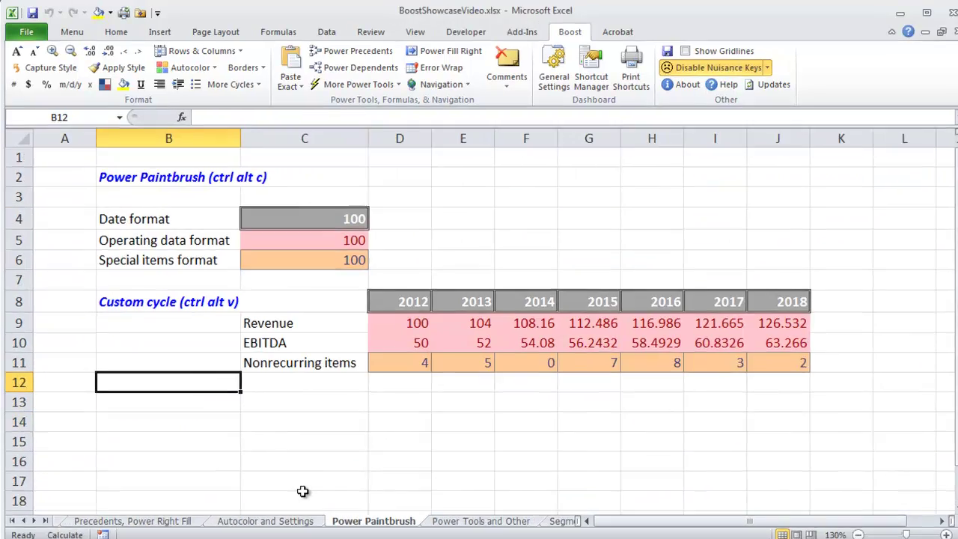
# Return to the Power Tools and Other sheet and clear the diluted shares outstanding value in C8
pyautogui.hotkey('ctrl', 'alt', 'pagedown')
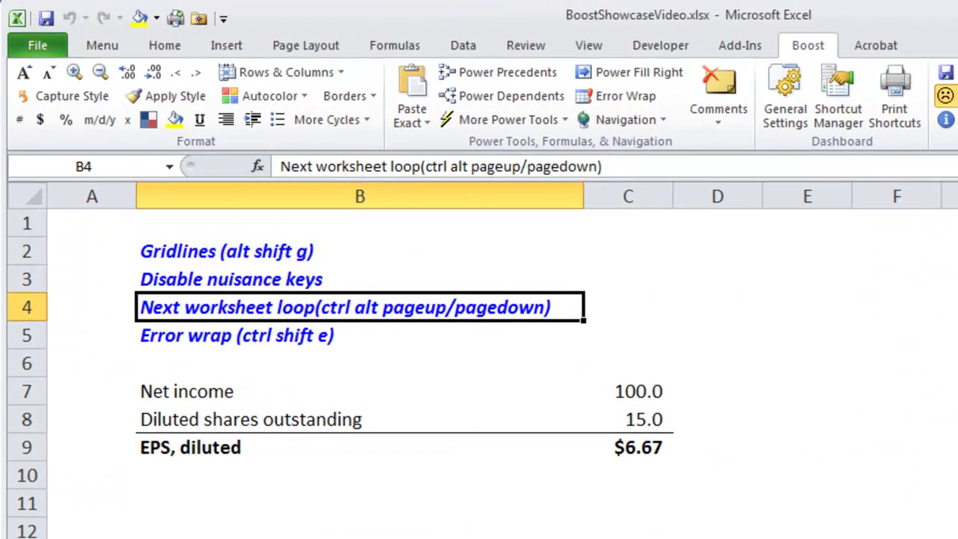
pyautogui.press('Down')
pyautogui.press('Right')
pyautogui.press('Down')
pyautogui.press('Down')
pyautogui.press('Down')
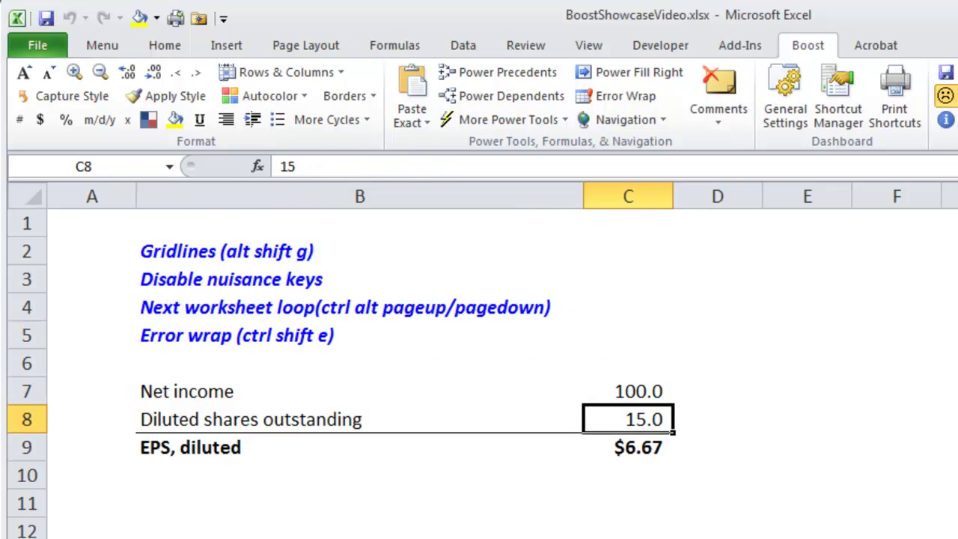
pyautogui.press('Delete')
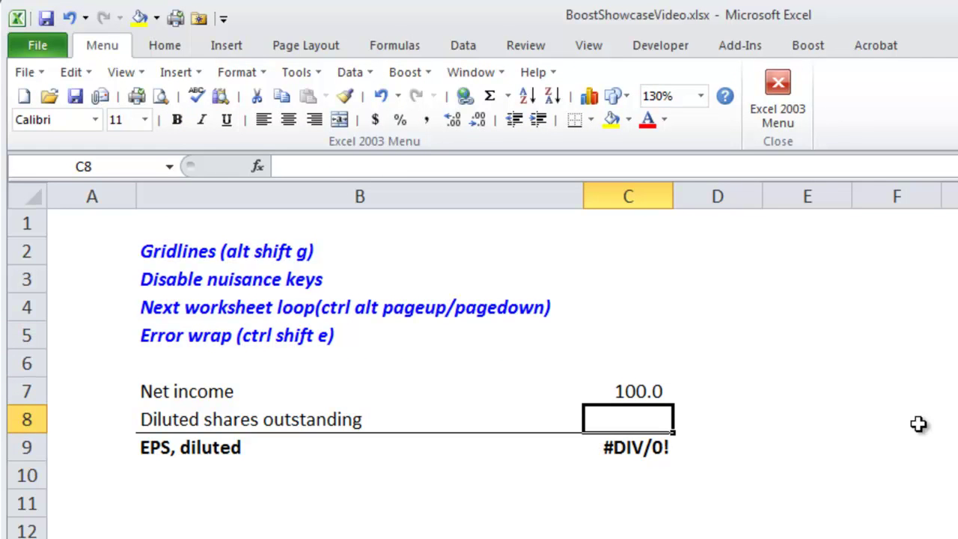
# Apply Boost's Error Wrap to the diluted EPS formula in C9, using "NM" as the IFERROR result
pyautogui.press('Down')
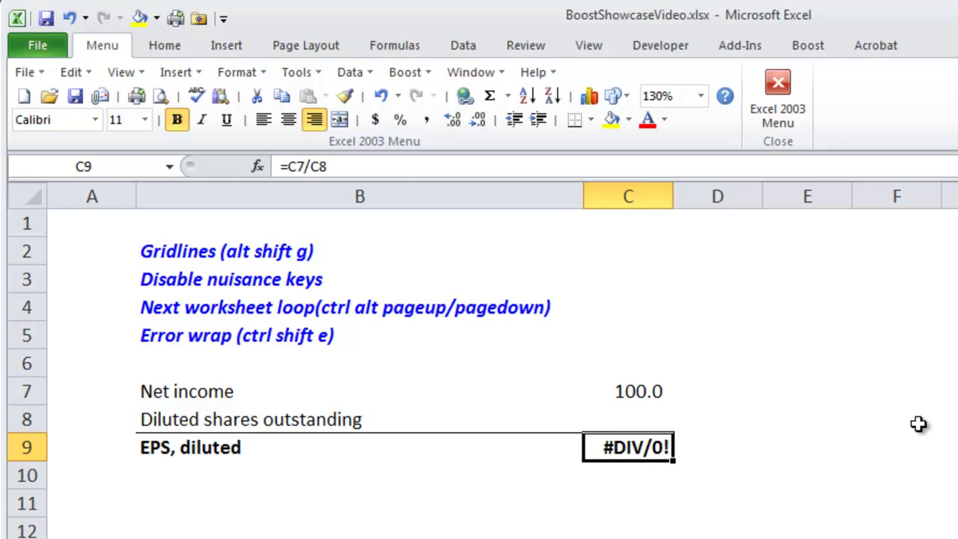
pyautogui.hotkey('ctrl', 'shift', 'e')
pyautogui.press('Return')
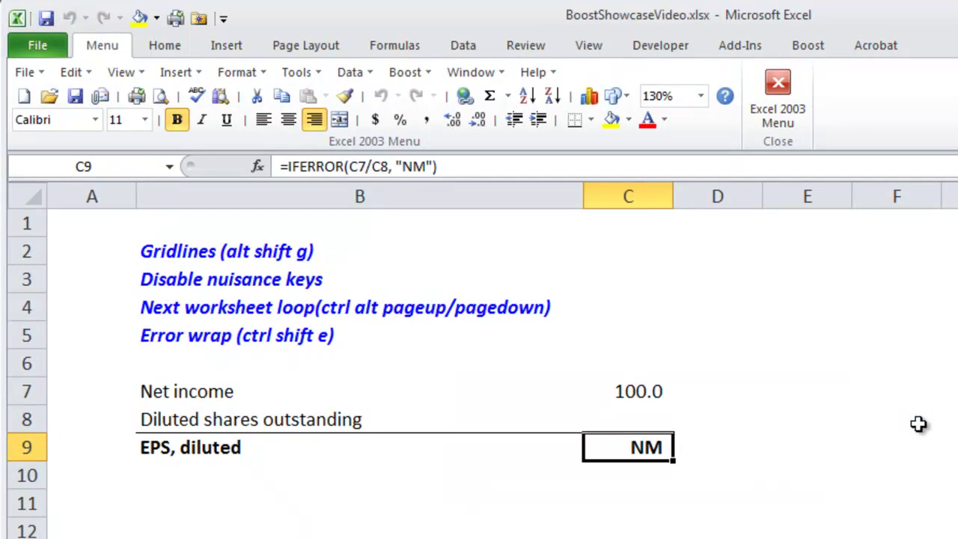
# Test the wrapped EPS formula by entering 15 as diluted shares outstanding in C8 and clearing the cell again
pyautogui.press('Up')
pyautogui.write('15')
pyautogui.hotkey('ctrl', 'Return')
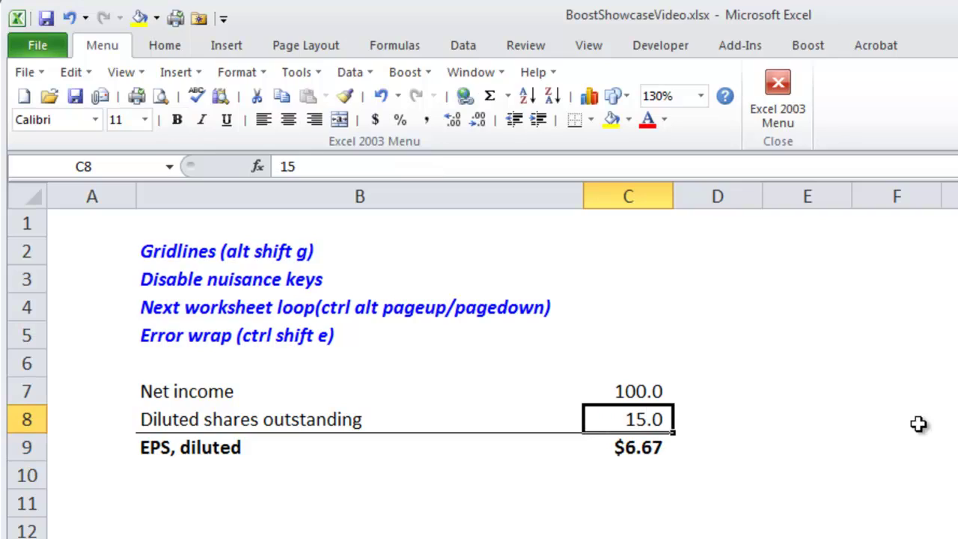
pyautogui.press('Delete')
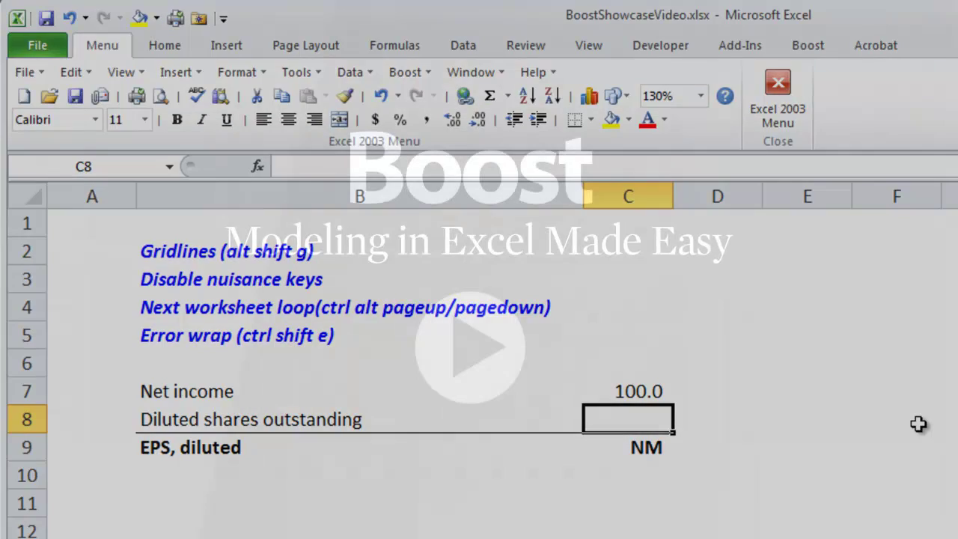